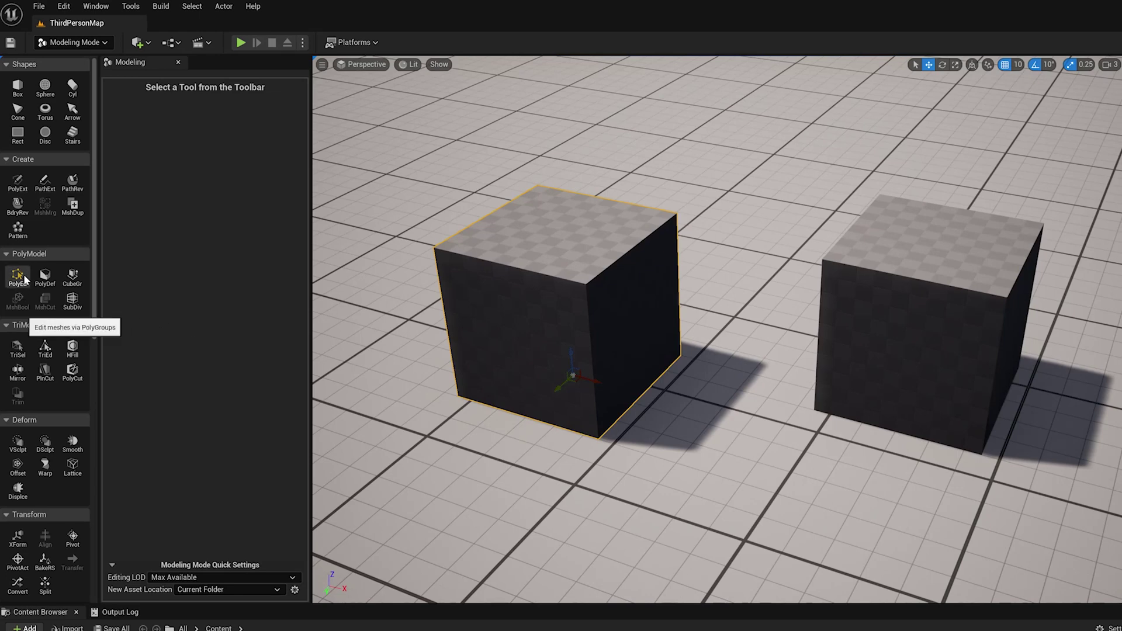
Step: Start PolyGroup Edit on the selected cube
left_click_drag(724, 409, 735, 416, "alt")
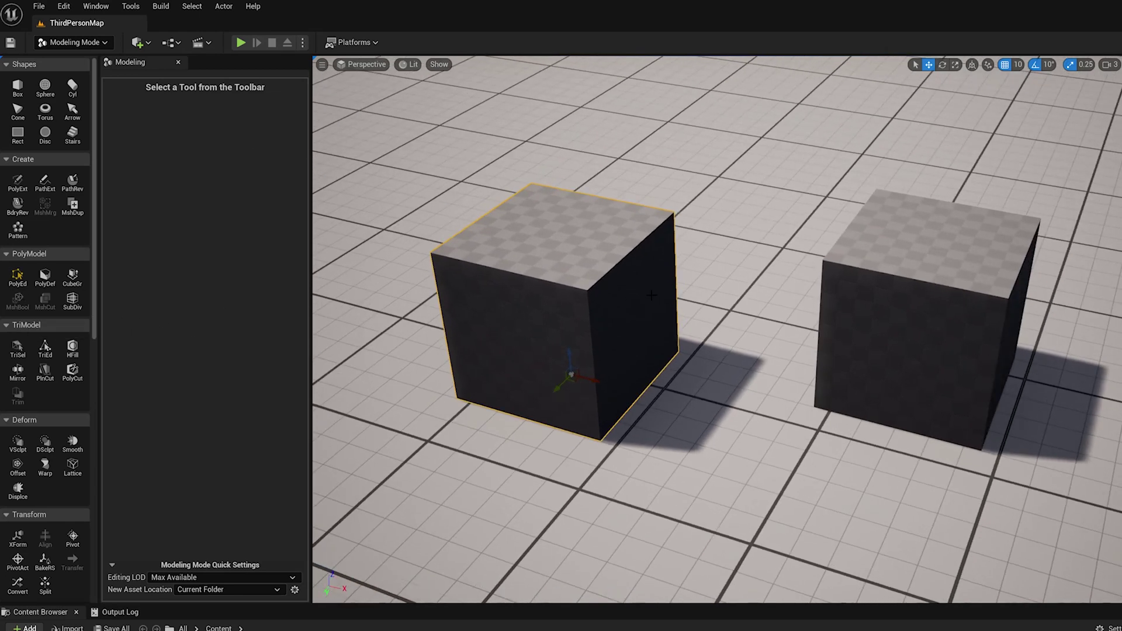
left_click_drag(652, 295, 718, 308, "alt")
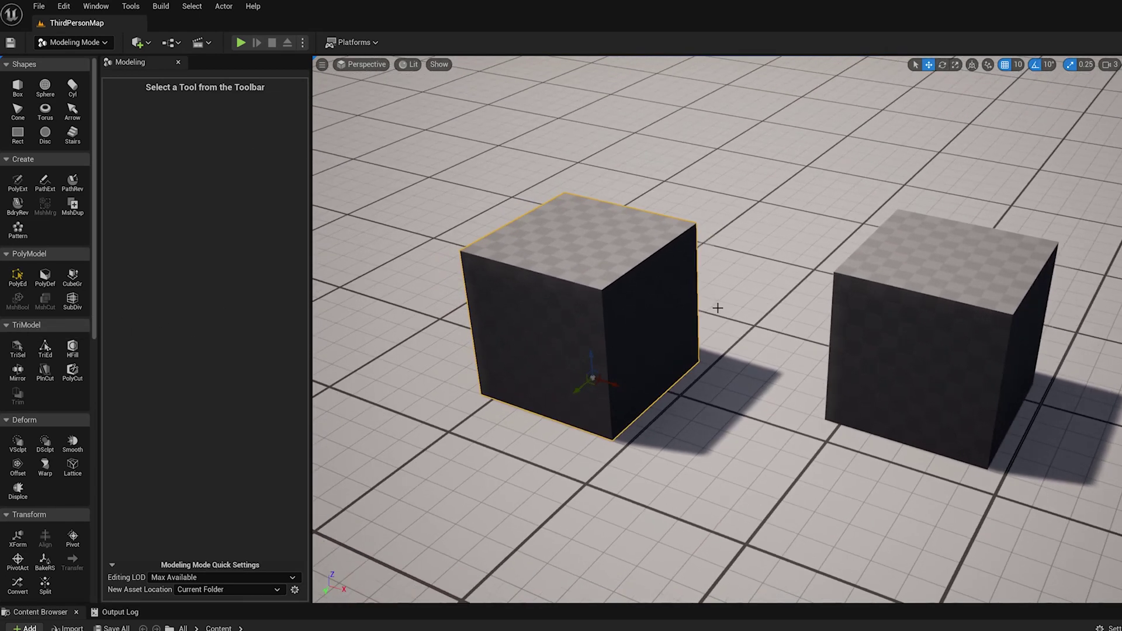
left_click(19, 276)
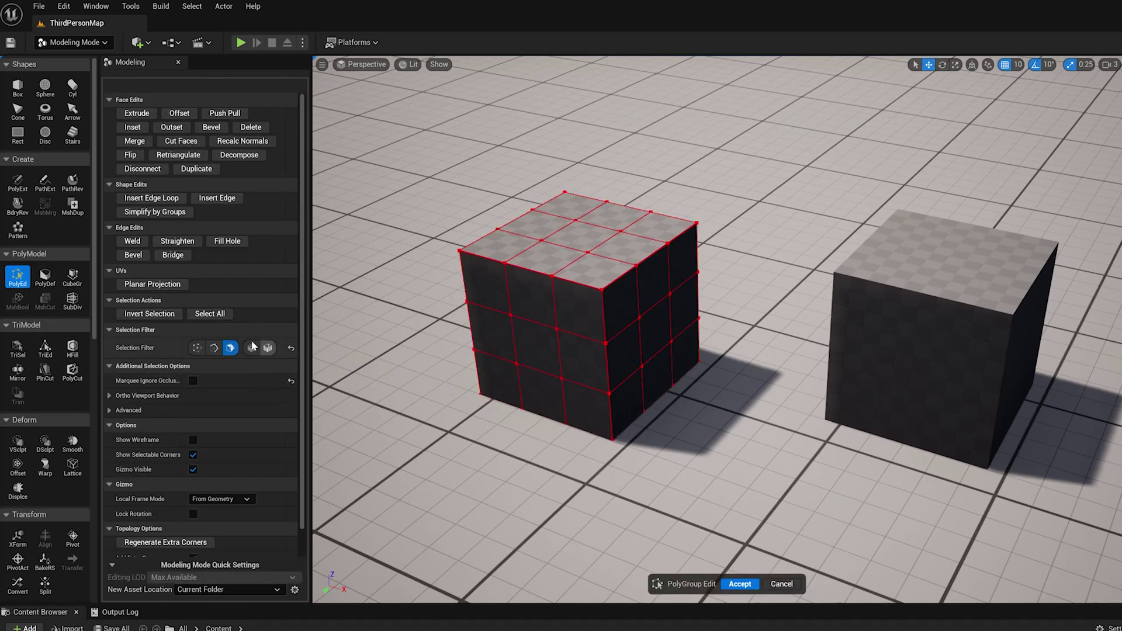
Step: Select the upper middle face on the cube's side facing the other cube and pull it outward
mouse_move(463, 478)
left_mouse_down("alt")
mouse_move(486, 497)
mouse_move(469, 492)
left_mouse_up("alt")
left_click_drag(713, 456, 726, 445, "alt")
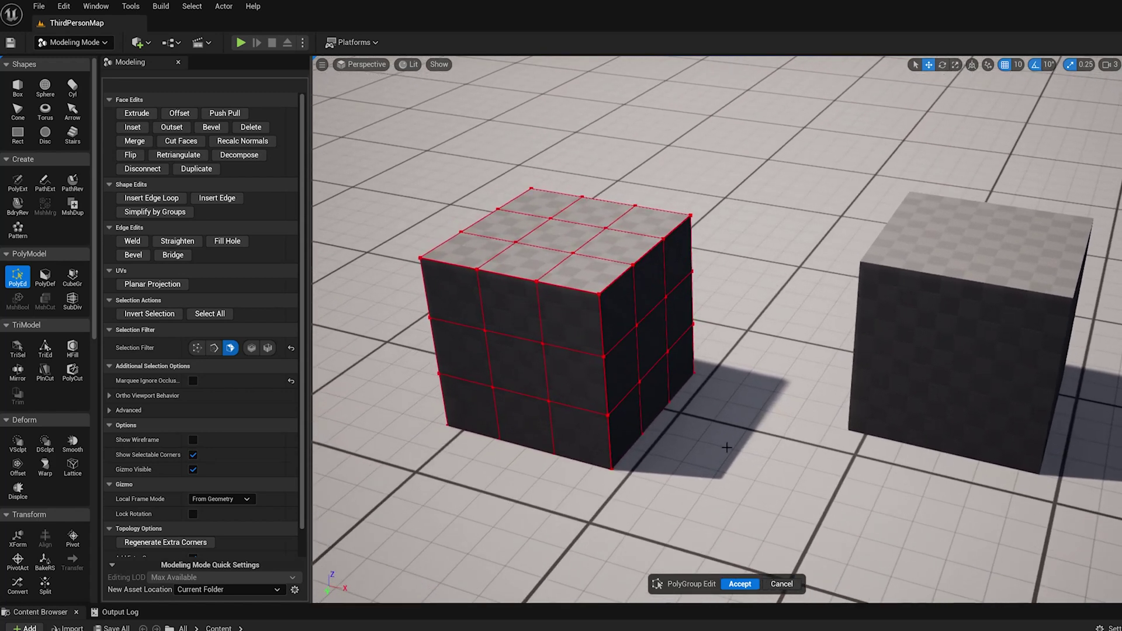
right_click_drag(635, 354, 636, 354)
left_click_drag(636, 354, 672, 356, "alt")
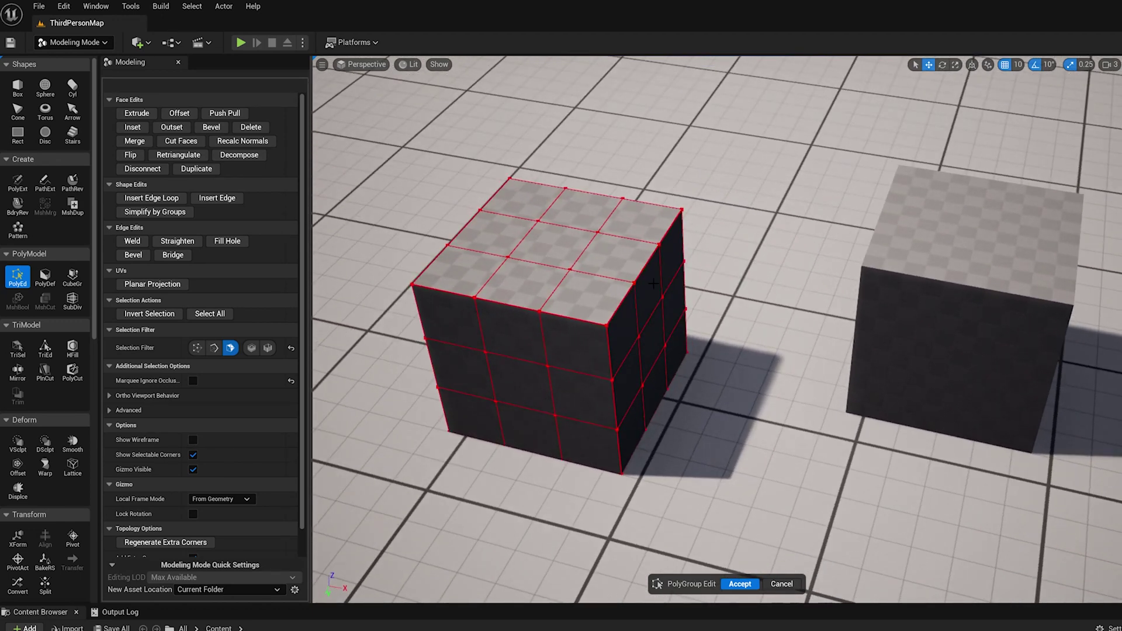
left_click(649, 290)
left_click_drag(650, 291, 645, 289, "alt")
left_click_drag(750, 338, 748, 339, "alt")
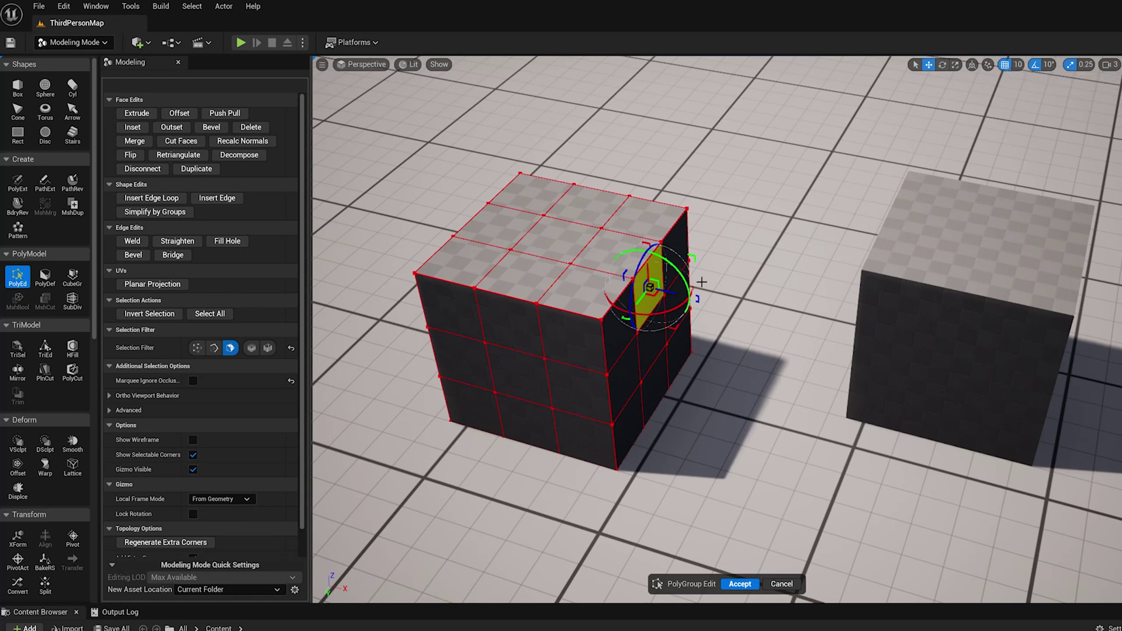
left_click_drag(670, 293, 696, 299)
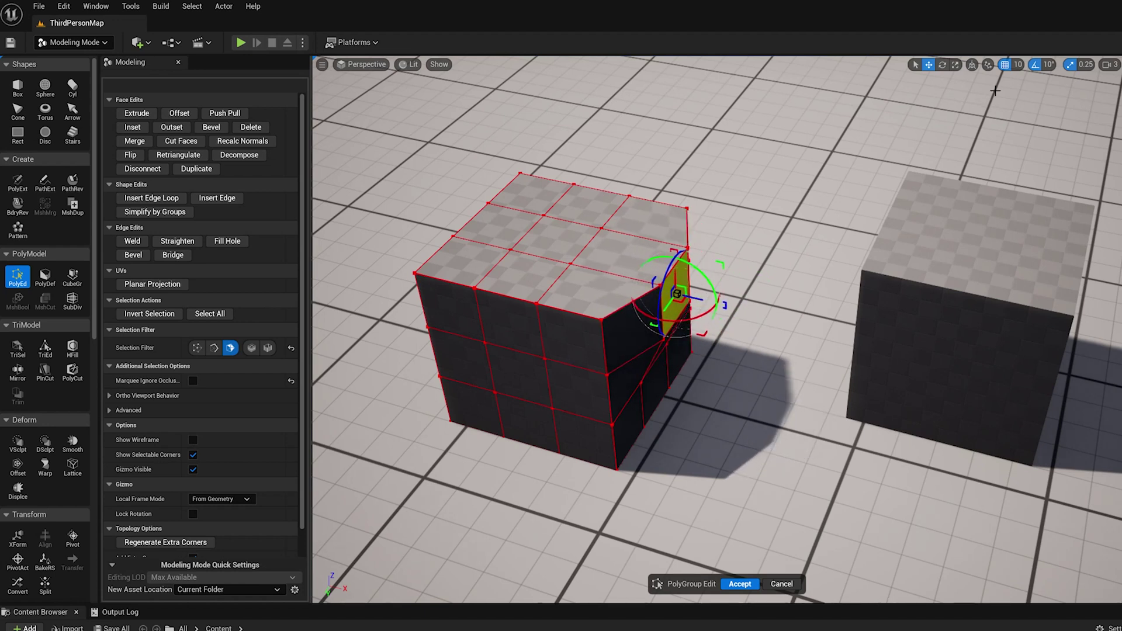
Step: Move the pulled face back flush with the cube using world-space gizmo axes, and return the gizmo to local space
left_click(972, 65)
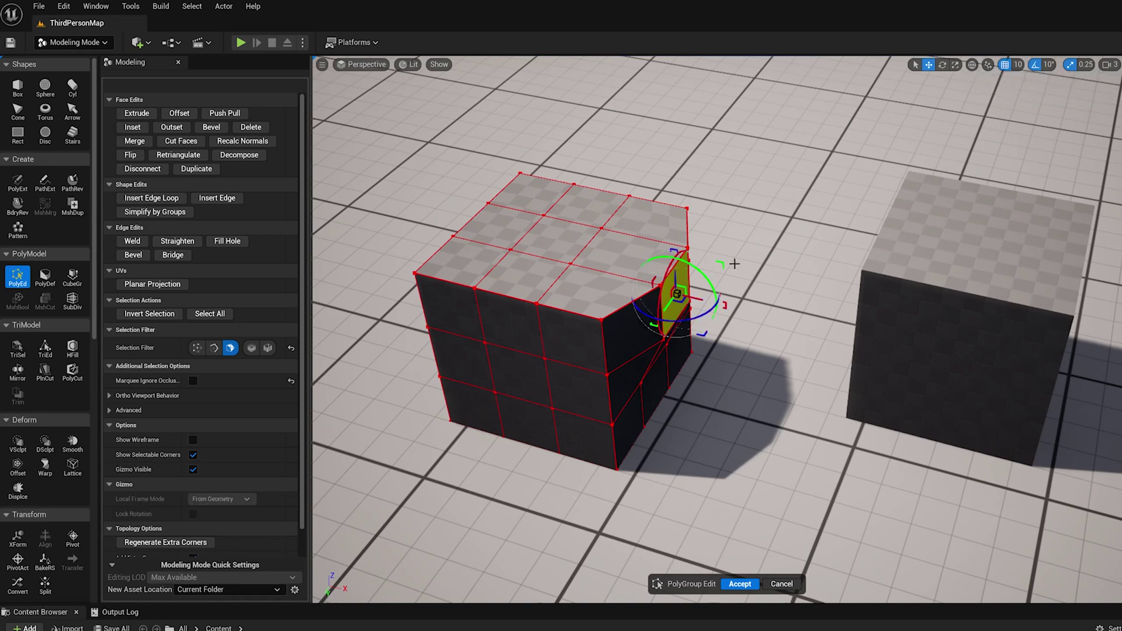
left_click_drag(697, 299, 671, 292)
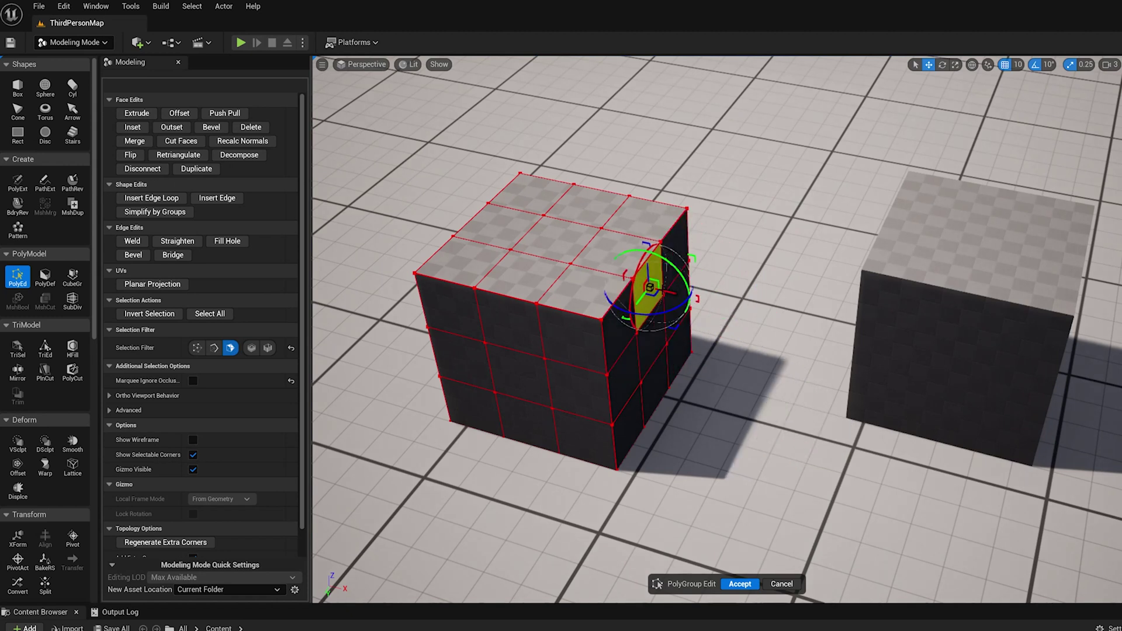
left_click(972, 68)
Step: Select the middle and corner faces in the upper row of the cube's front side and pull them outward together
mouse_move(818, 204)
right_mouse_down()
mouse_move(809, 201)
mouse_move(835, 216)
mouse_move(800, 198)
mouse_move(812, 201)
right_mouse_up()
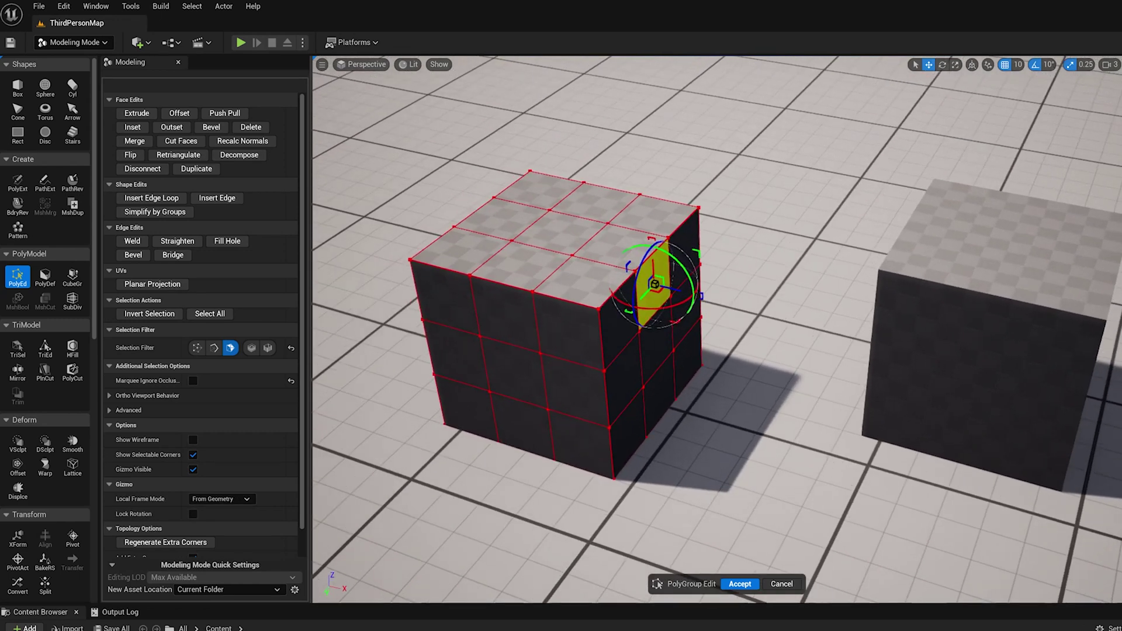
right_click_drag(786, 252, 787, 252)
left_click_drag(839, 351, 800, 339, "alt")
right_click_drag(808, 344, 809, 344)
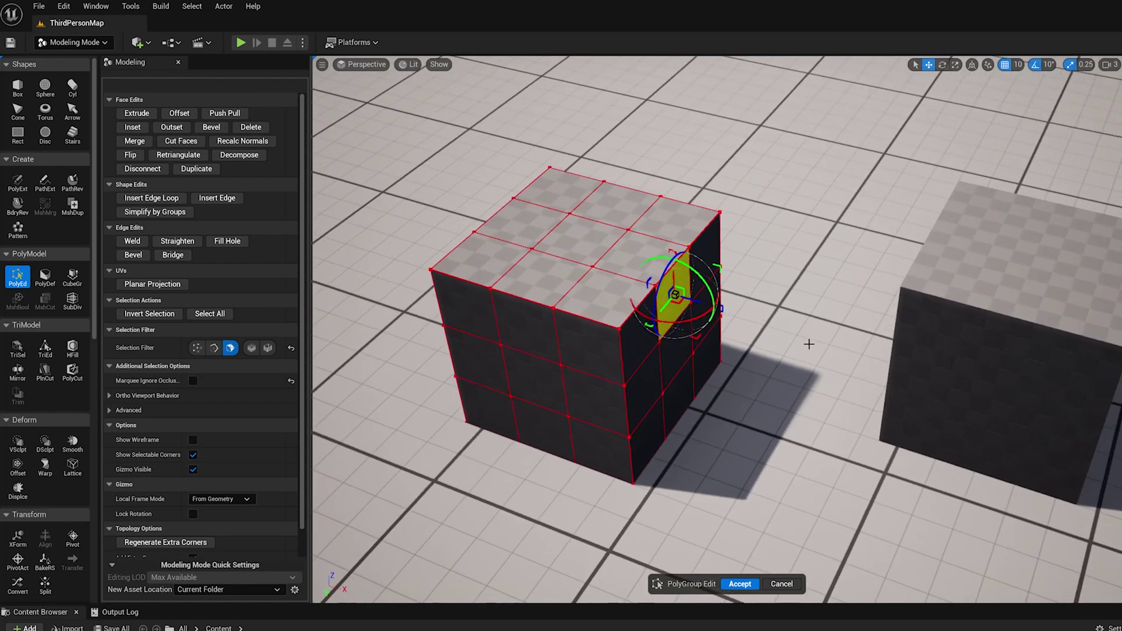
left_click_drag(794, 422, 769, 386, "alt")
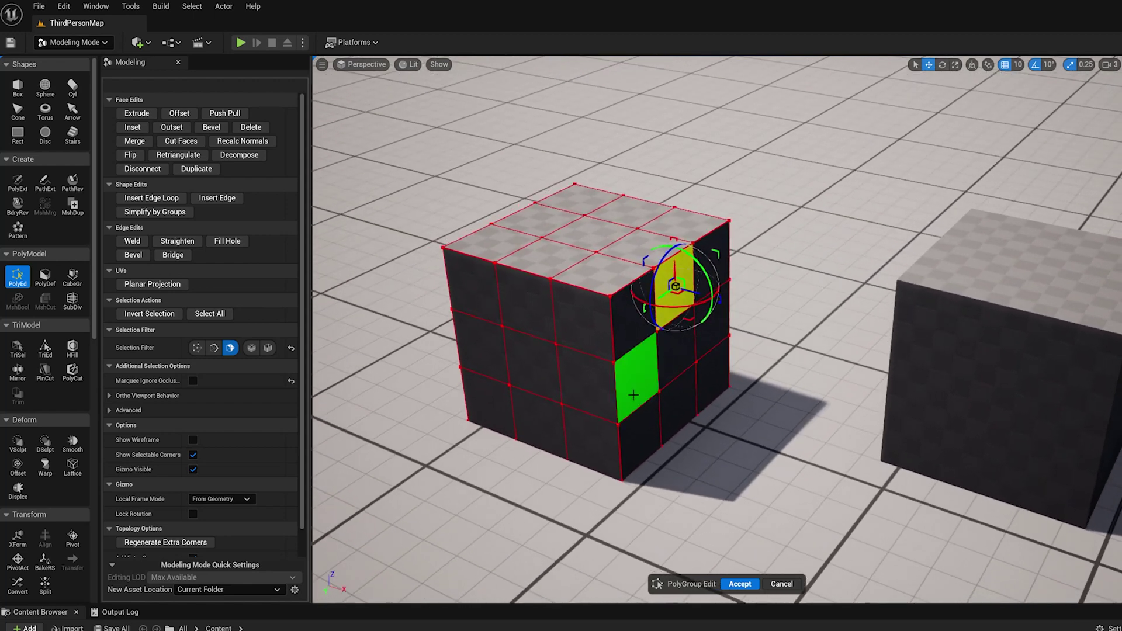
left_click(582, 321)
left_click(526, 301)
left_click(581, 316, "shift")
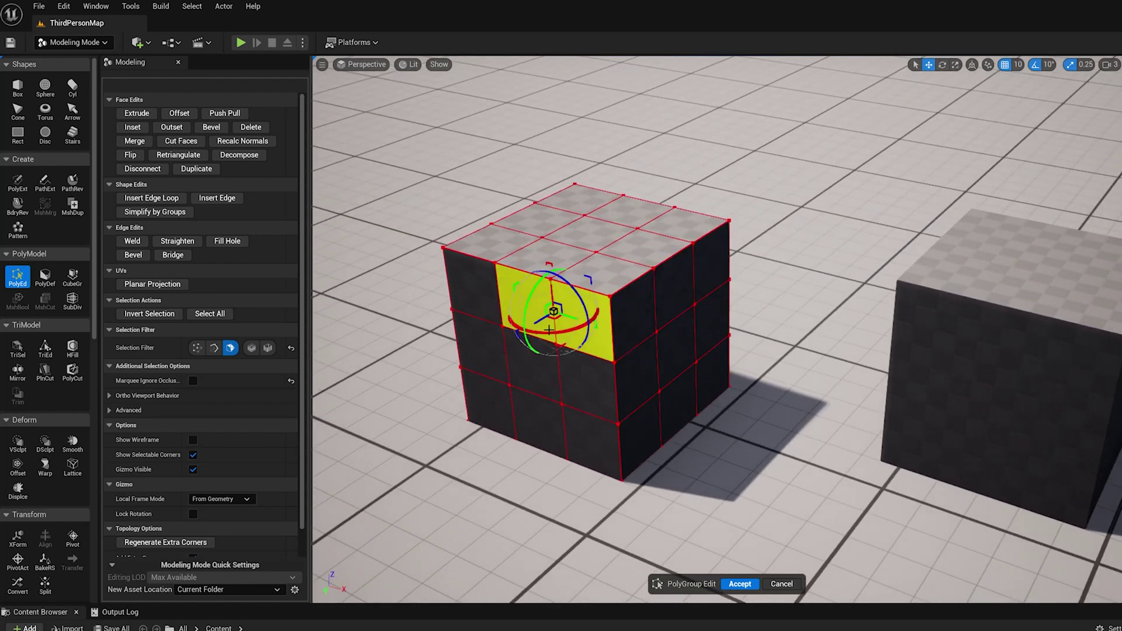
left_click_drag(531, 327, 498, 349)
left_click_drag(641, 506, 692, 490, "alt")
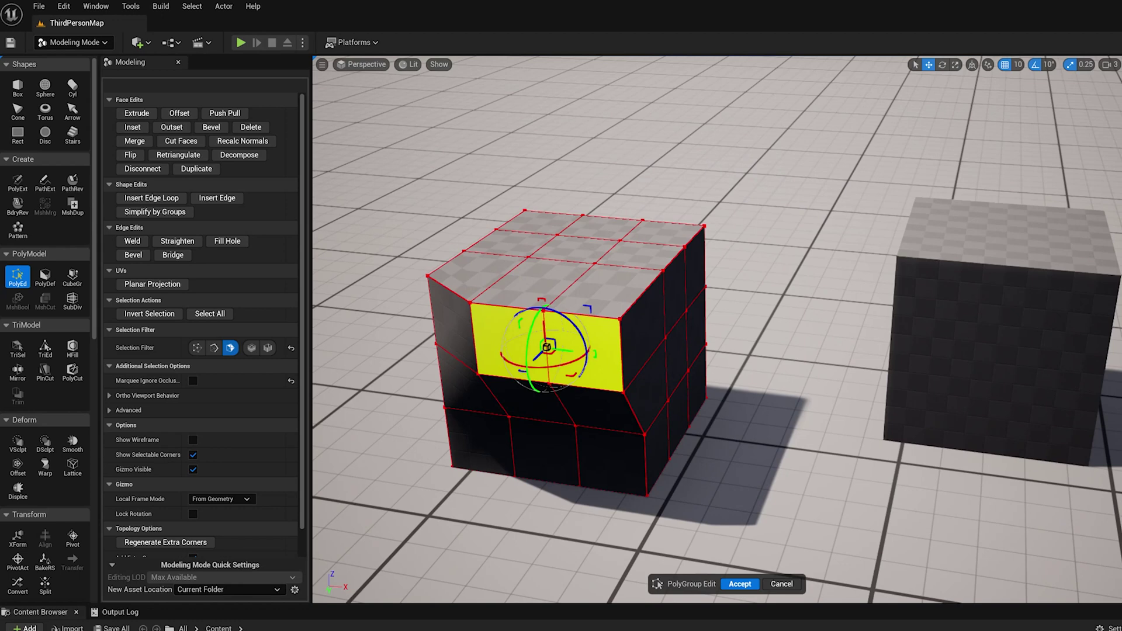
Step: Pull only the upper corner face of the front side outward and select the slanted face beside it
left_click_drag(777, 502, 701, 406, "alt")
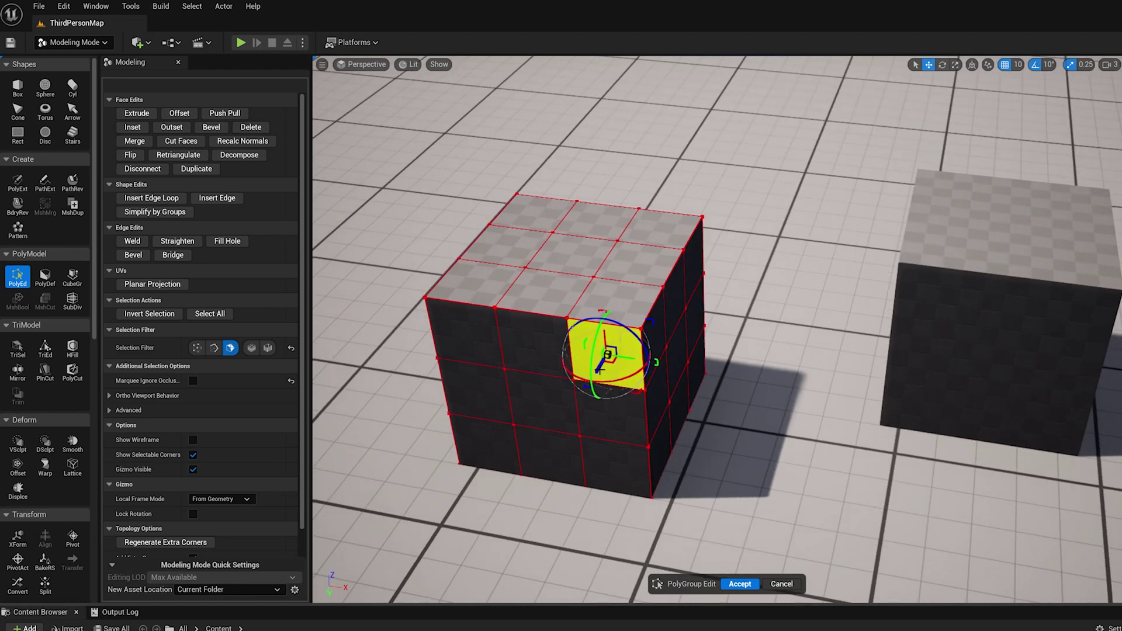
left_click_drag(599, 369, 744, 429)
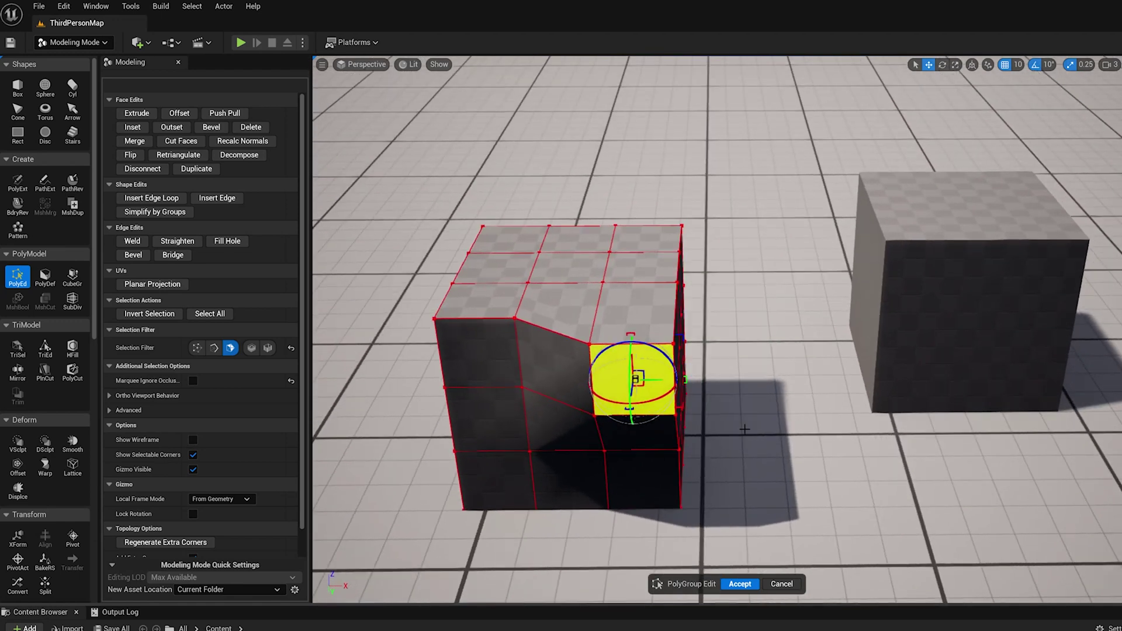
left_click(572, 371)
left_click_drag(604, 374, 558, 377, "alt")
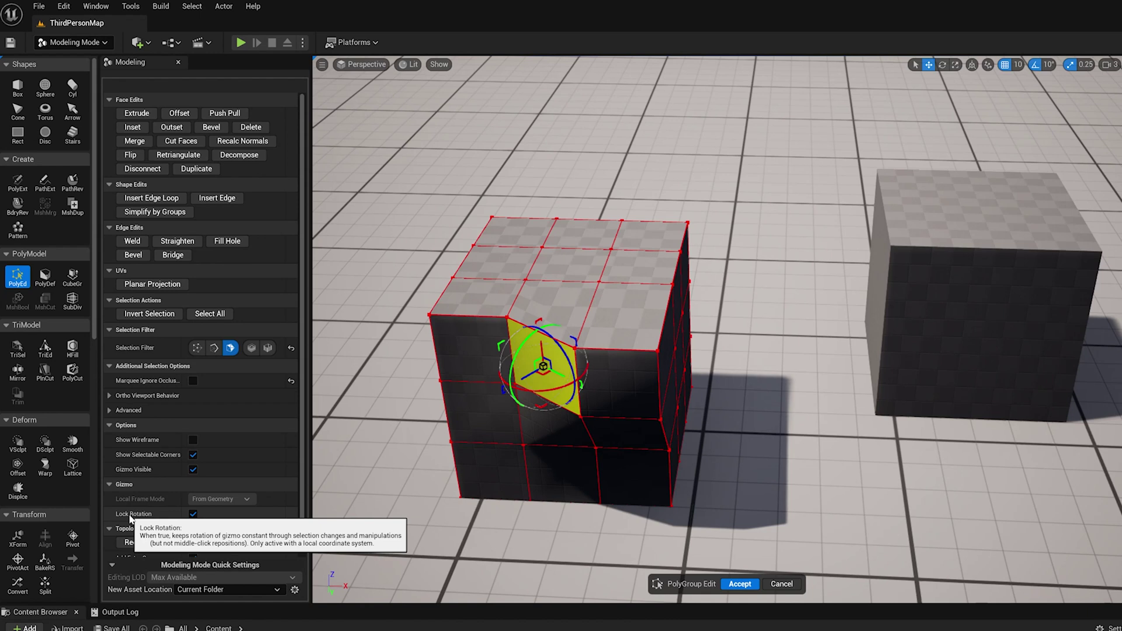
Step: With Lock Rotation enabled, select several top faces of the cube to check the gizmo's orientation
left_click(640, 322)
left_click(584, 257)
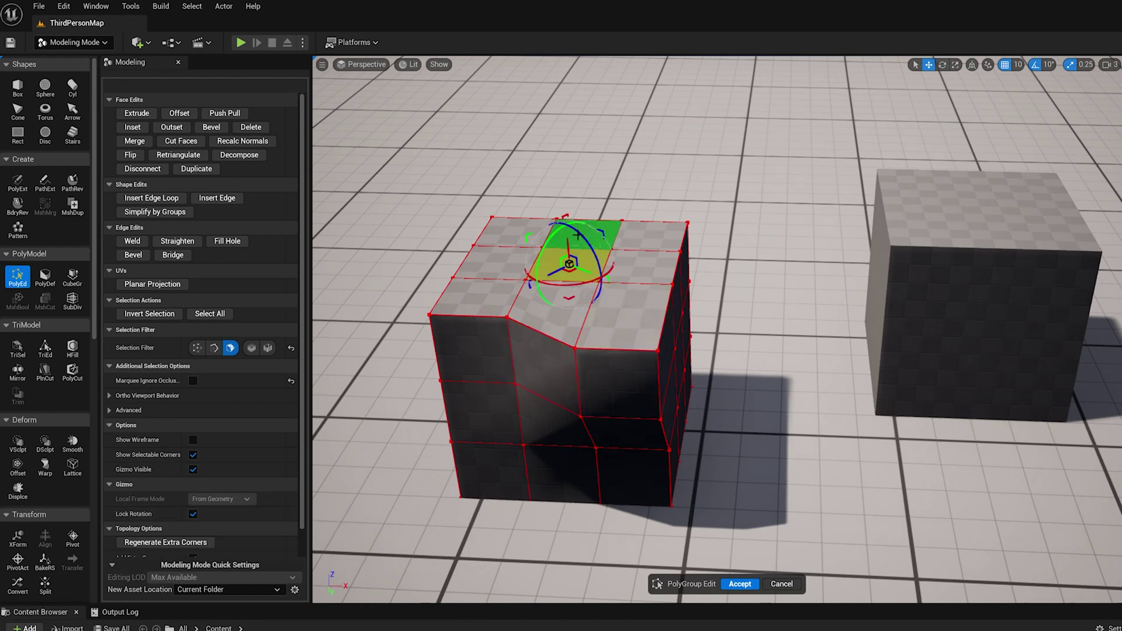
left_click(652, 239)
left_click(638, 315)
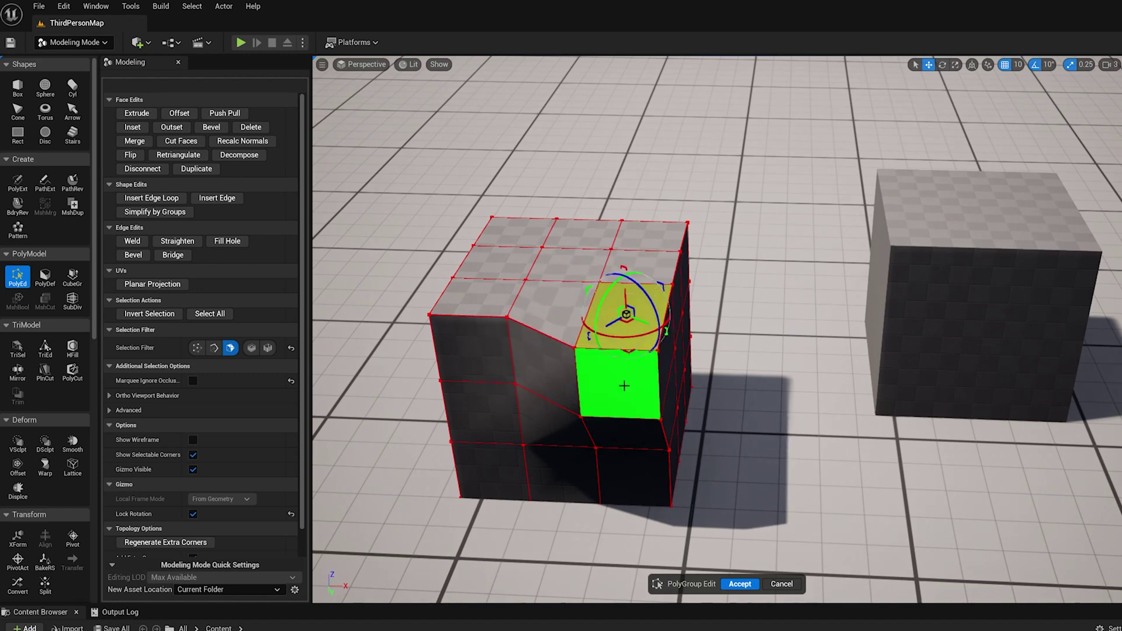
Step: Turn off Lock Rotation and reselect the protruding front face and the top face above it
left_click(193, 514)
left_click_drag(620, 383, 591, 379, "alt")
left_click(619, 381)
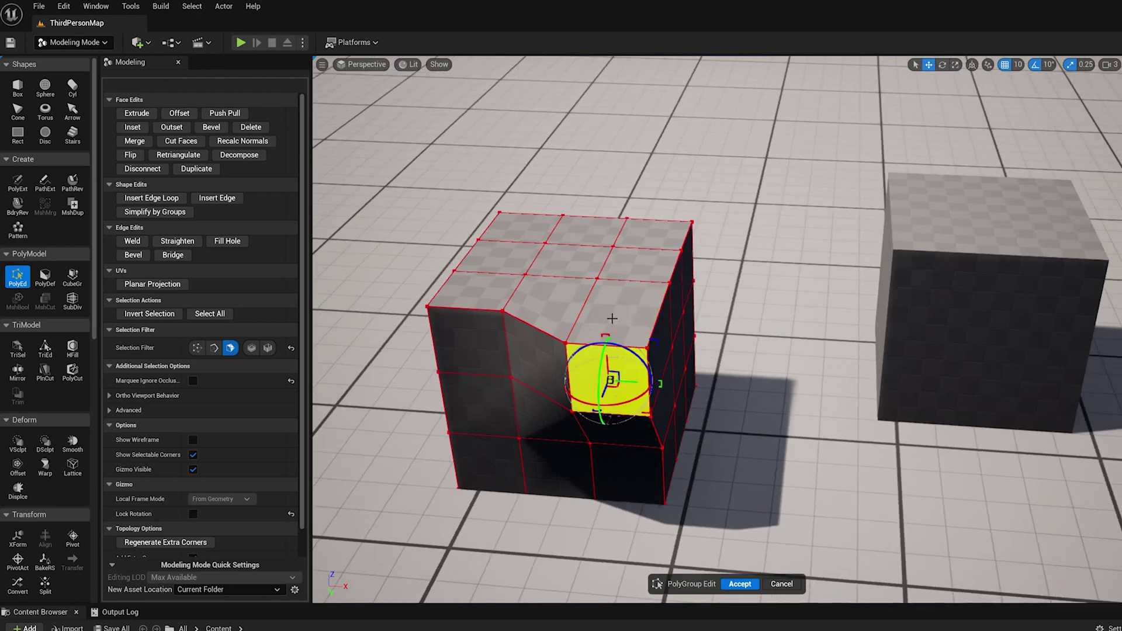
left_click(632, 308)
left_click_drag(730, 372, 684, 372, "alt")
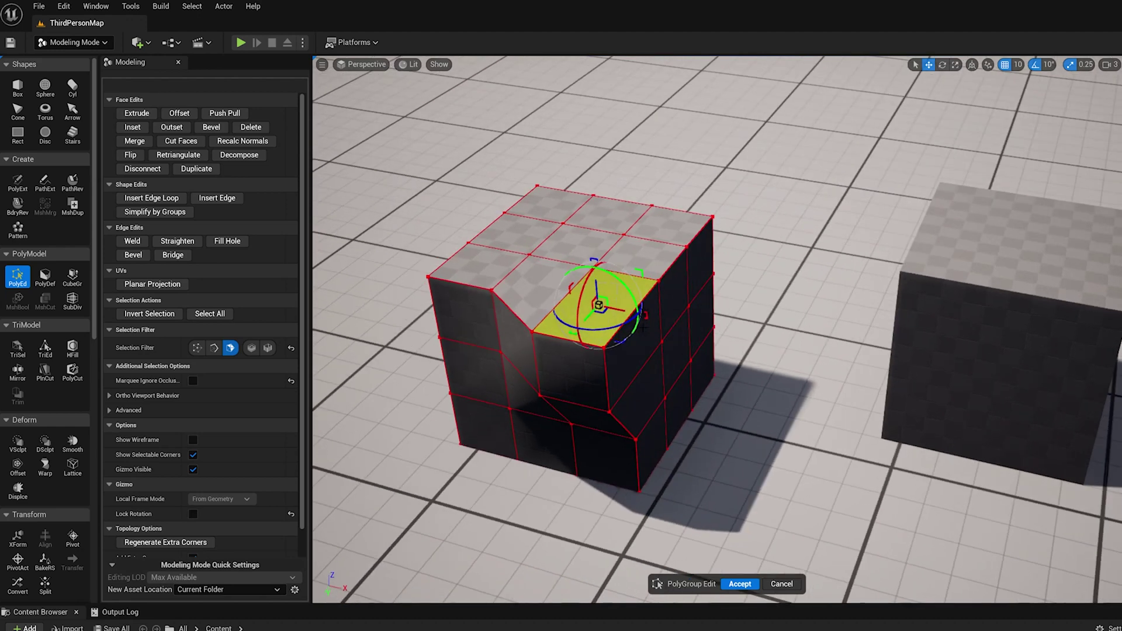
left_click(640, 257)
left_click_drag(753, 386, 730, 382, "alt")
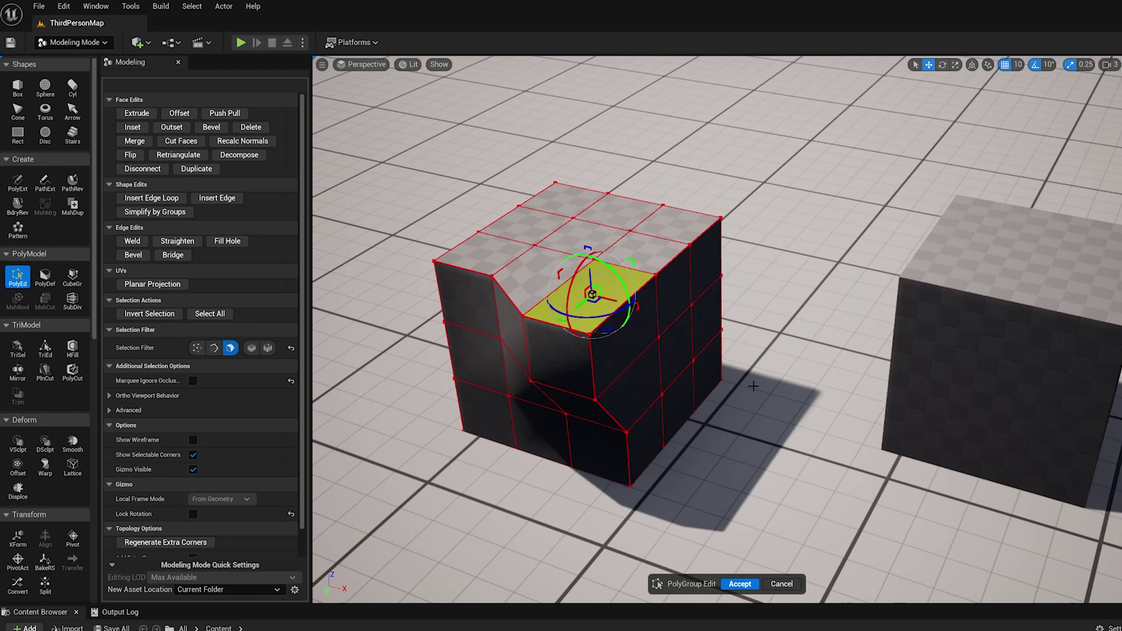
Step: Discard all PolyGroup edits made to the cube
right_click_drag(764, 389, 743, 357)
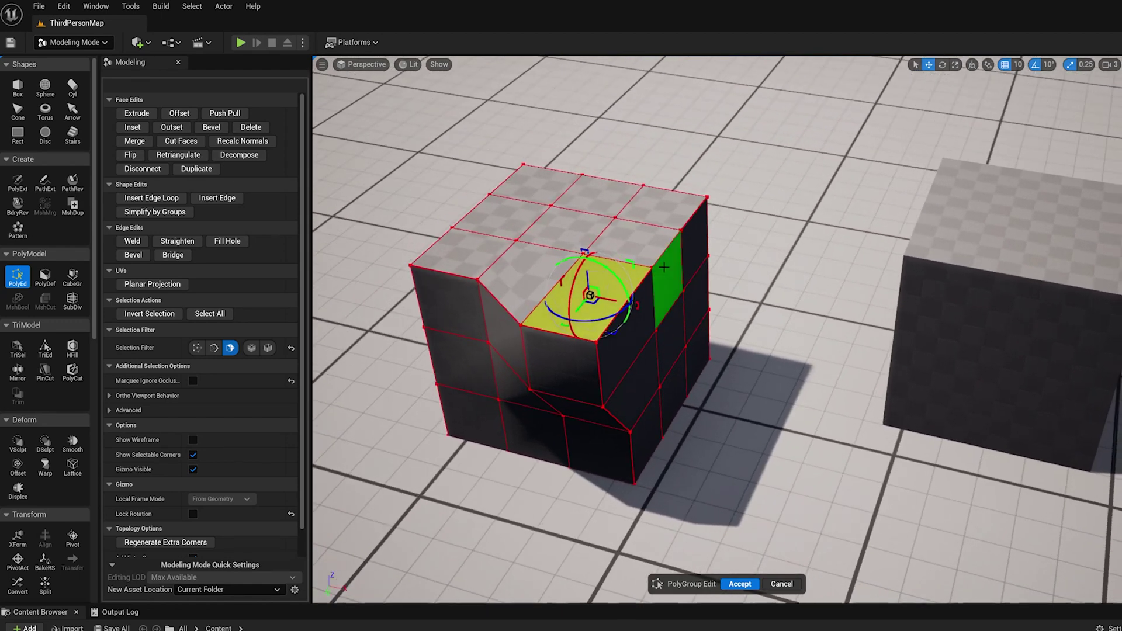
right_click_drag(815, 326, 819, 365)
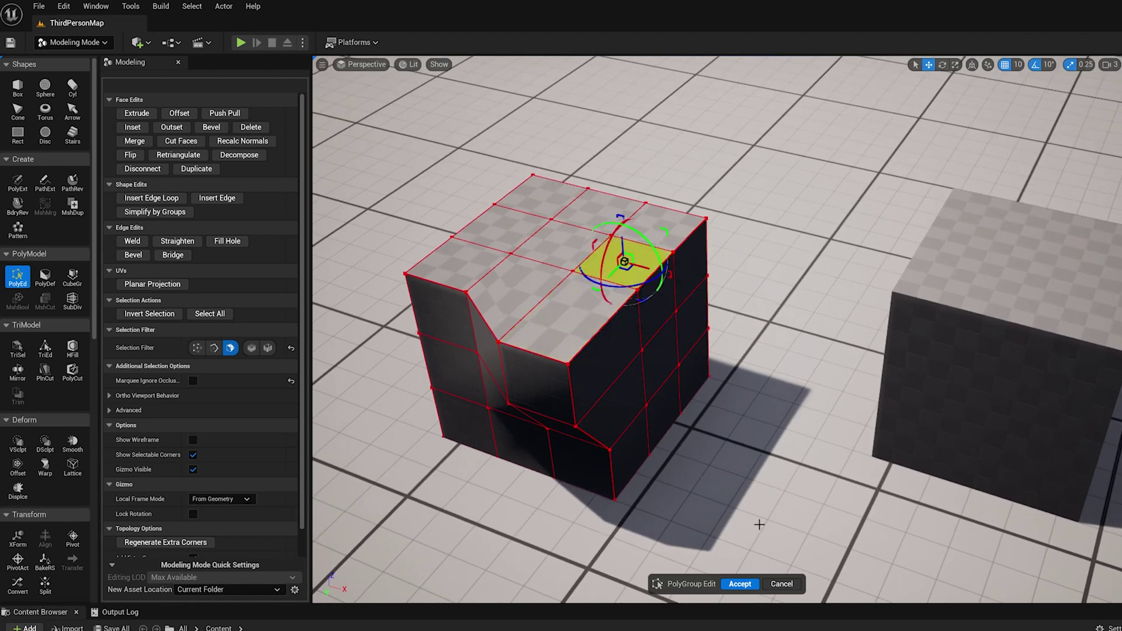
left_click(781, 583)
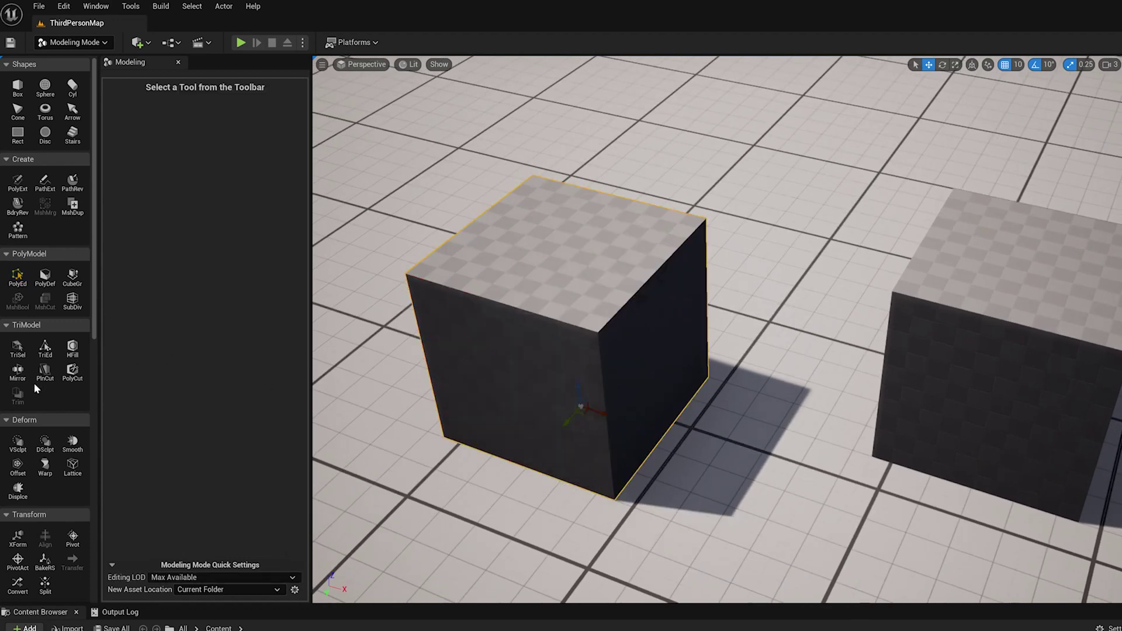
Step: Reopen the cube in PolyGroup Edit and select the three upper-row faces on the side facing the other cube
left_click(21, 284)
right_click_drag(664, 419, 645, 403)
right_click_drag(754, 349, 737, 318)
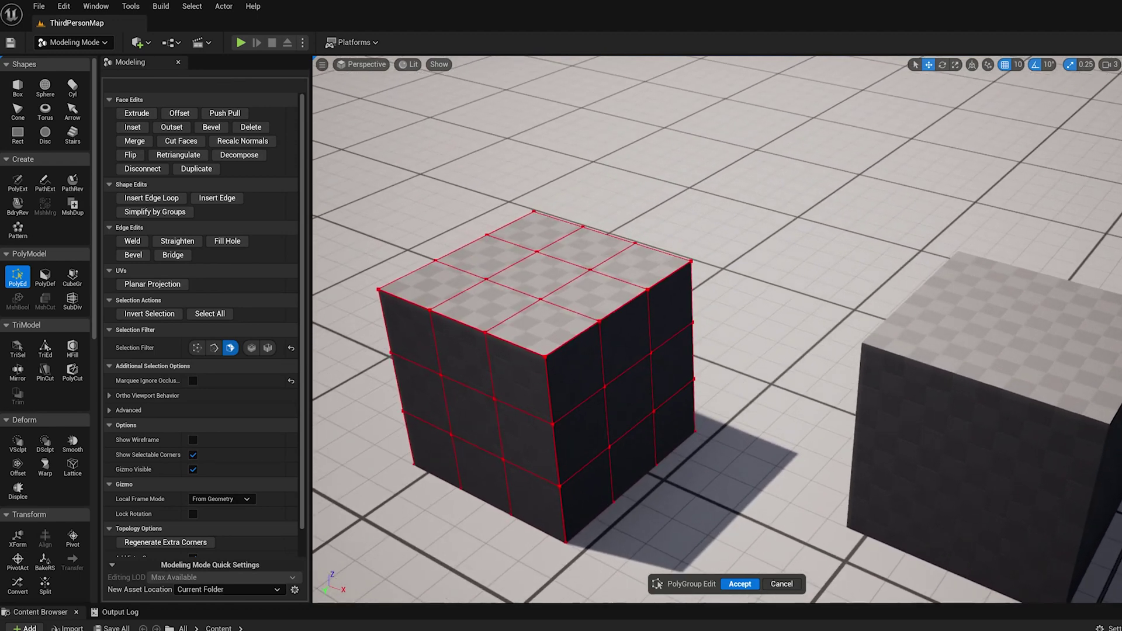
mouse_move(741, 397)
right_mouse_down()
mouse_move(713, 407)
mouse_move(755, 413)
right_mouse_up()
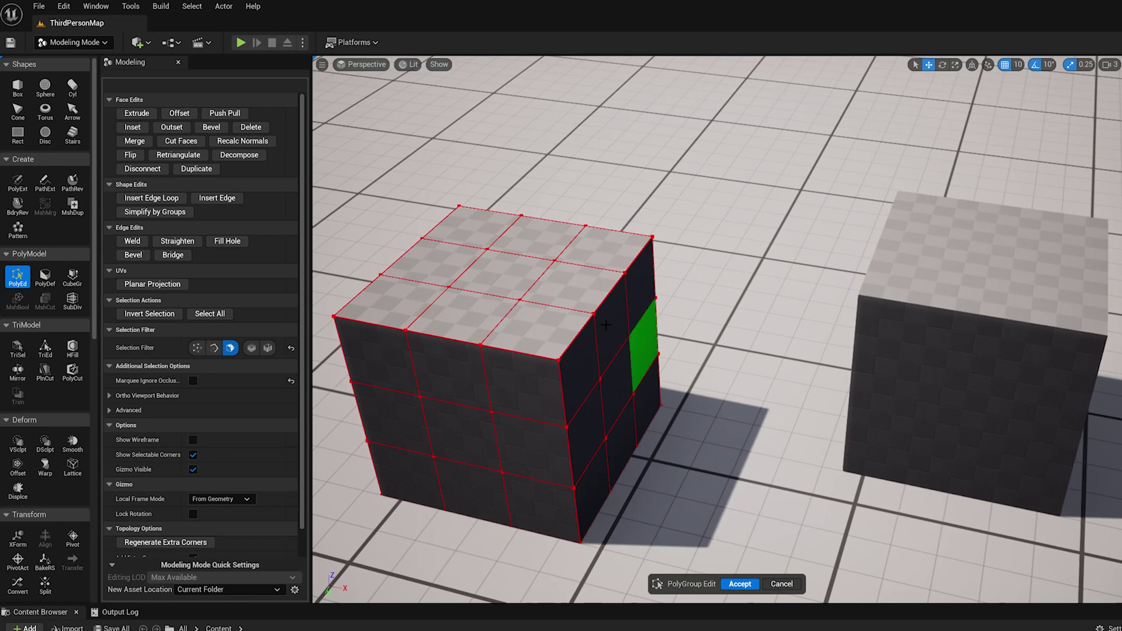
right_click_drag(776, 362, 627, 303)
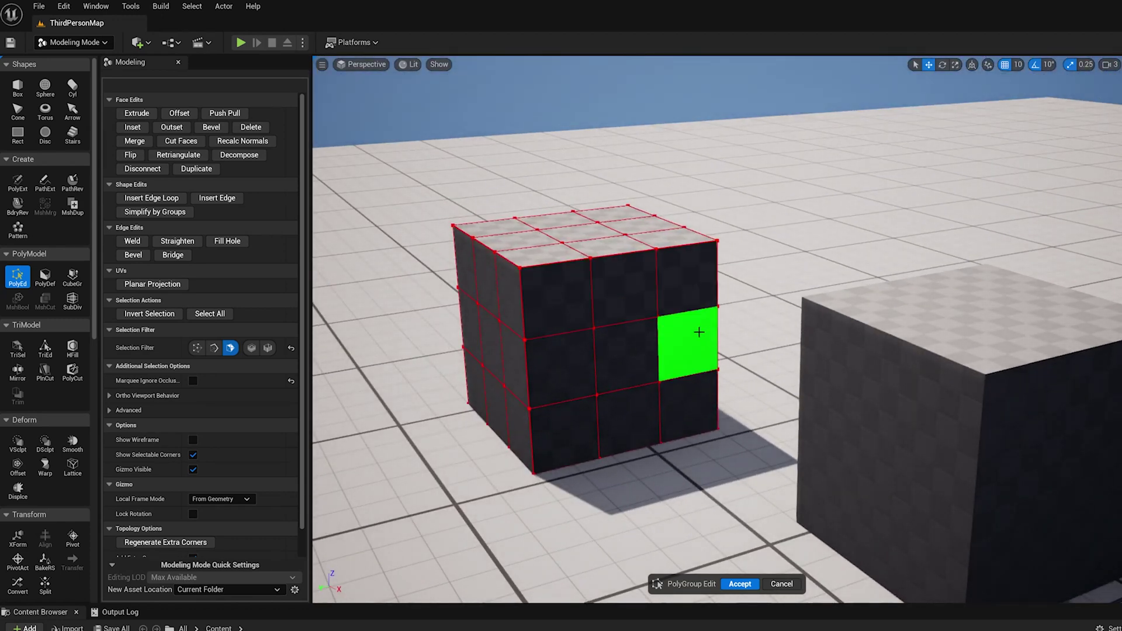
left_click(578, 287, "shift")
left_click(626, 294, "shift")
left_click(678, 303, "shift")
left_click_drag(770, 430, 802, 357, "alt")
right_click_drag(839, 308, 775, 369)
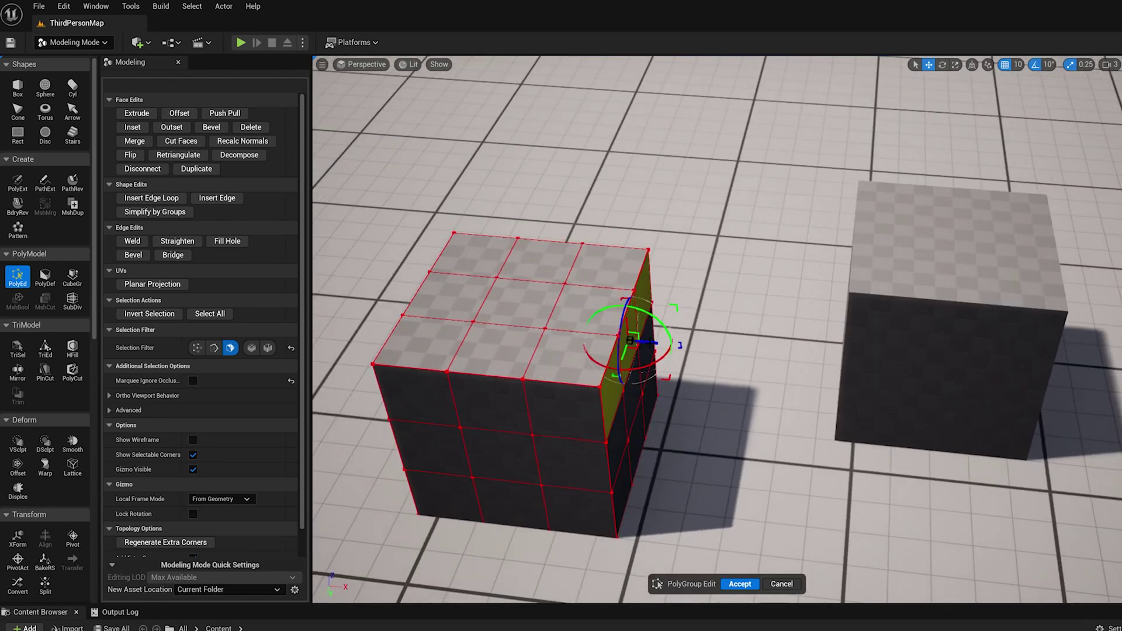
Step: Try pulling the three selected faces outward along their normal axis, and undo the move
left_click_drag(648, 326, 802, 349)
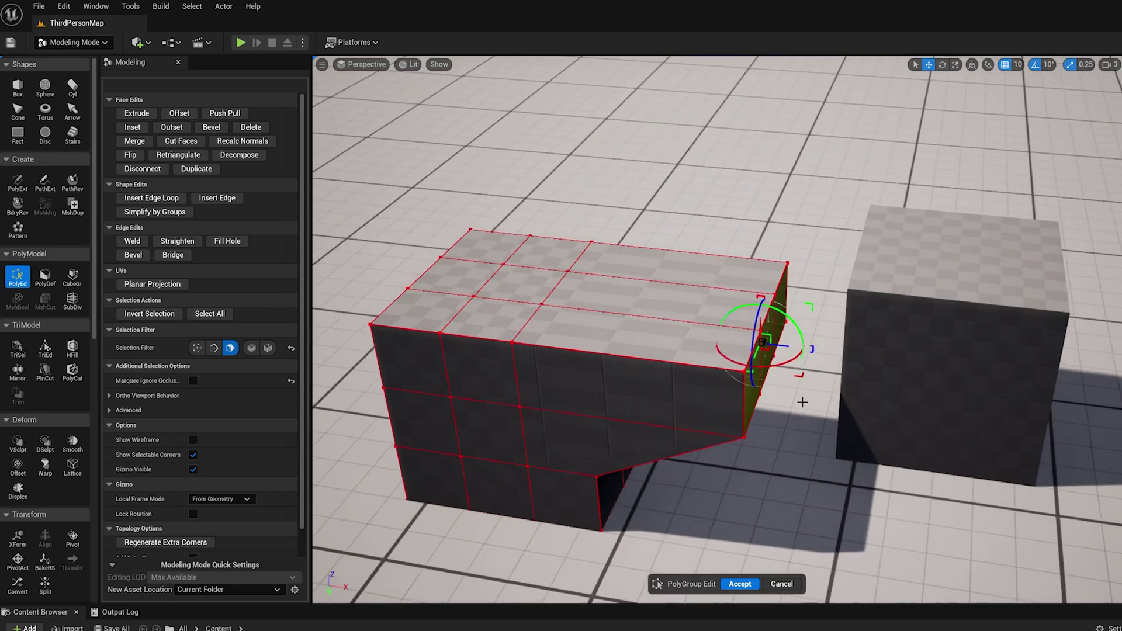
key("ctrl+z")
Step: Extend the three selected faces toward the other cube until they align with its near side
left_click_drag(735, 422, 765, 170, "alt")
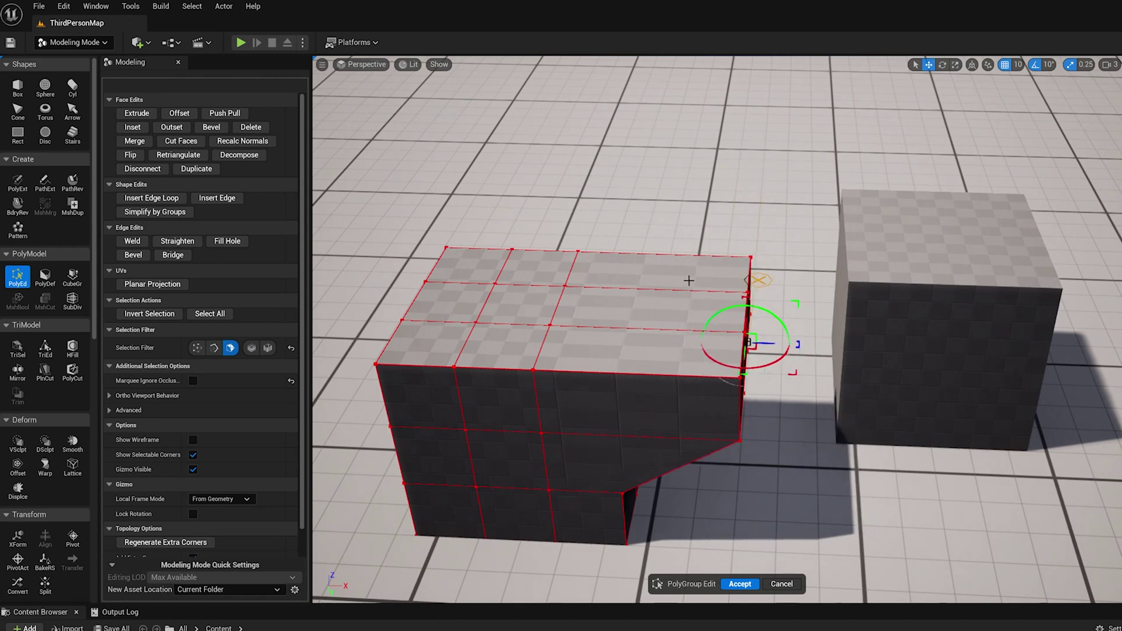
left_click_drag(688, 281, 701, 277)
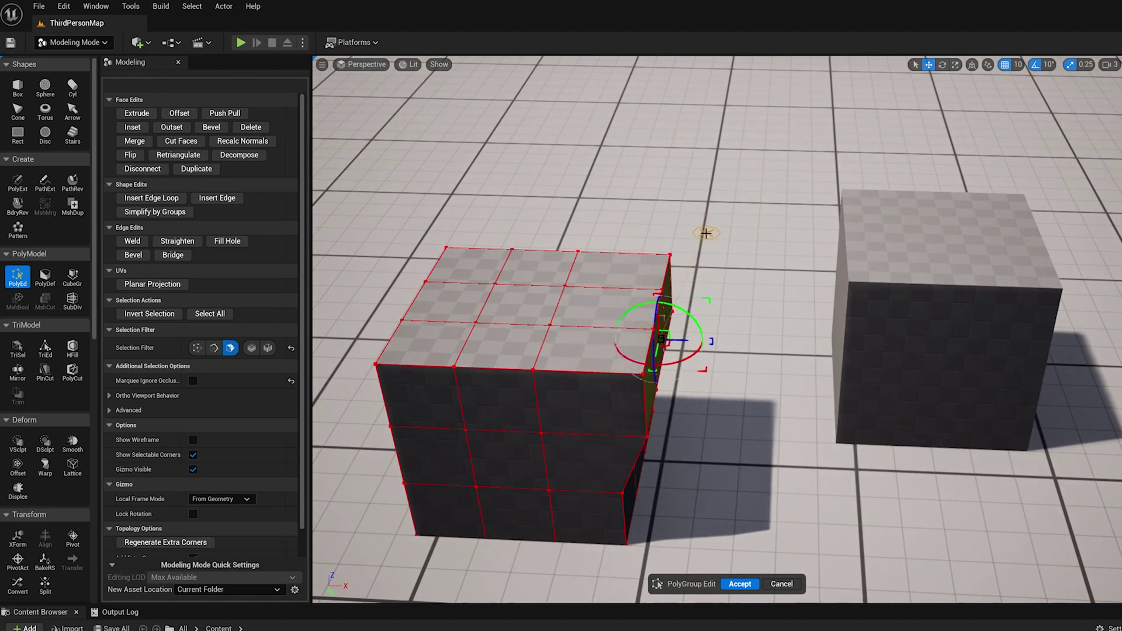
left_click_drag(713, 235, 756, 249)
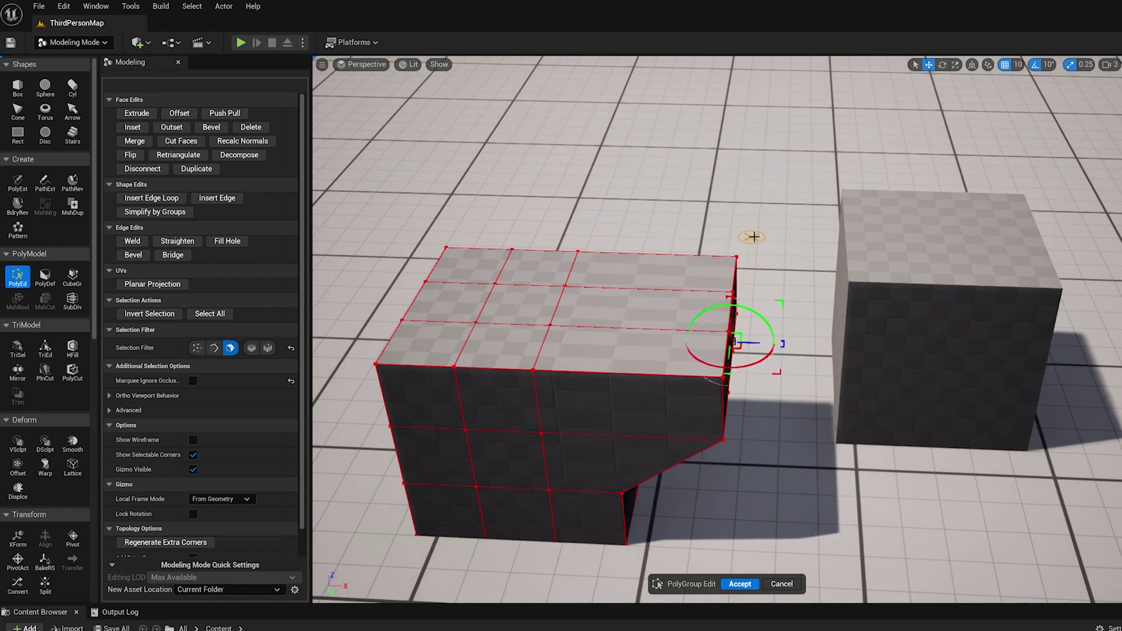
left_click_drag(760, 226, 852, 243)
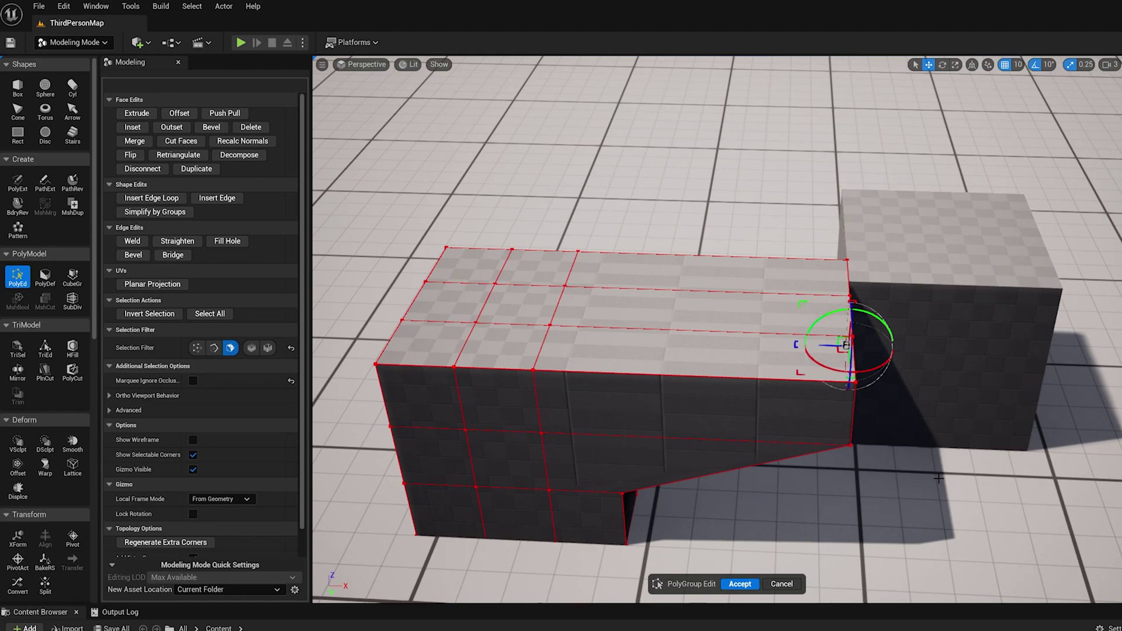
left_click_drag(938, 478, 786, 494, "alt")
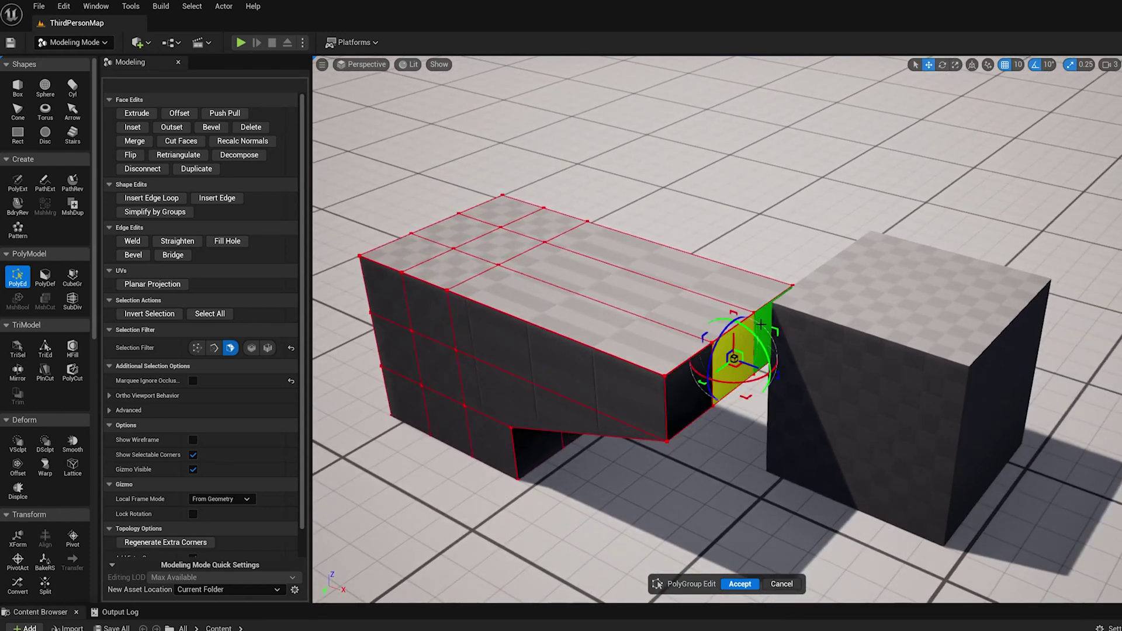
Step: Extend the three selected faces until they align with the far side of the other cube
left_click_drag(755, 344, 953, 413)
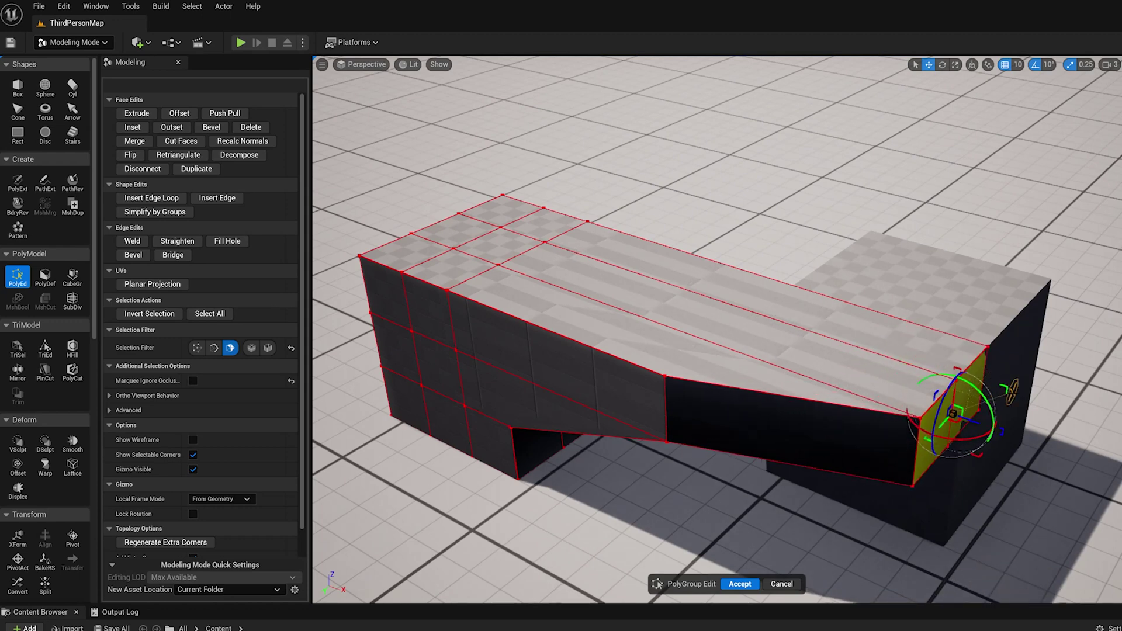
left_click_drag(875, 231, 904, 213, "alt")
left_click(874, 230)
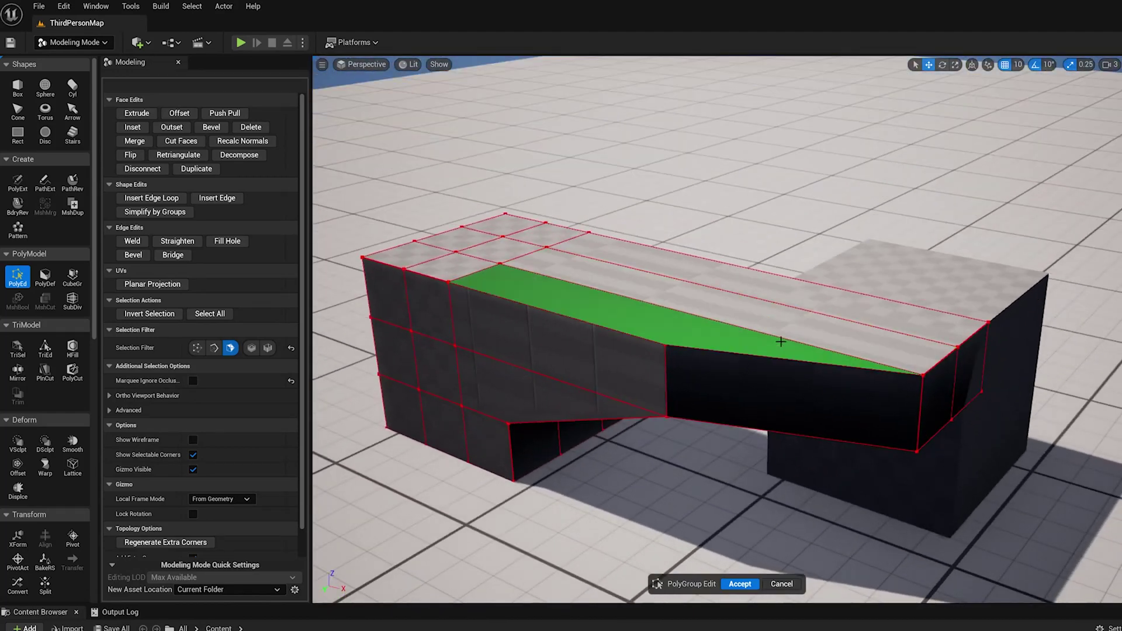
left_click_drag(796, 342, 892, 427, "alt")
left_click_drag(976, 473, 781, 555, "alt")
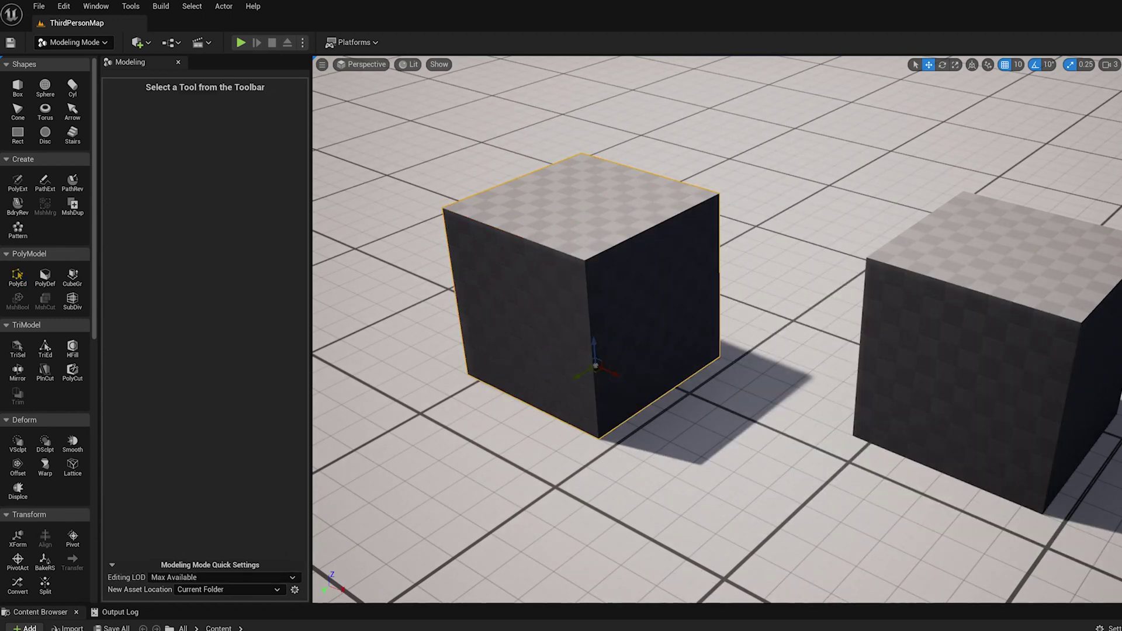
Step: Reopen the unmodified cube in PolyGroup Edit
right_click_drag(608, 281, 643, 293)
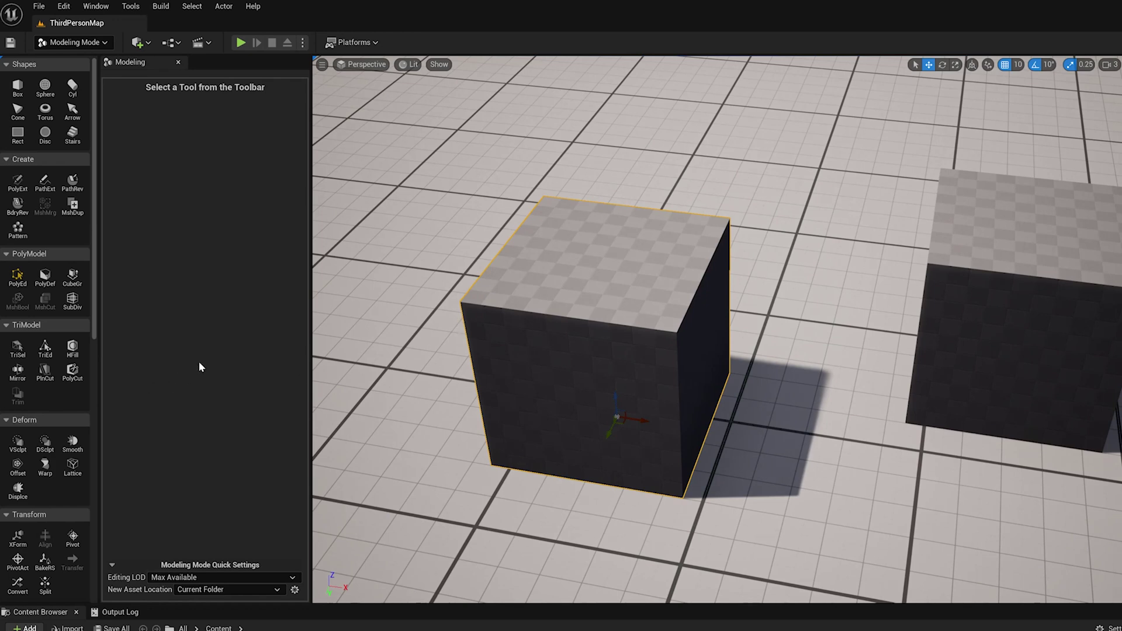
right_click_drag(381, 325, 381, 326)
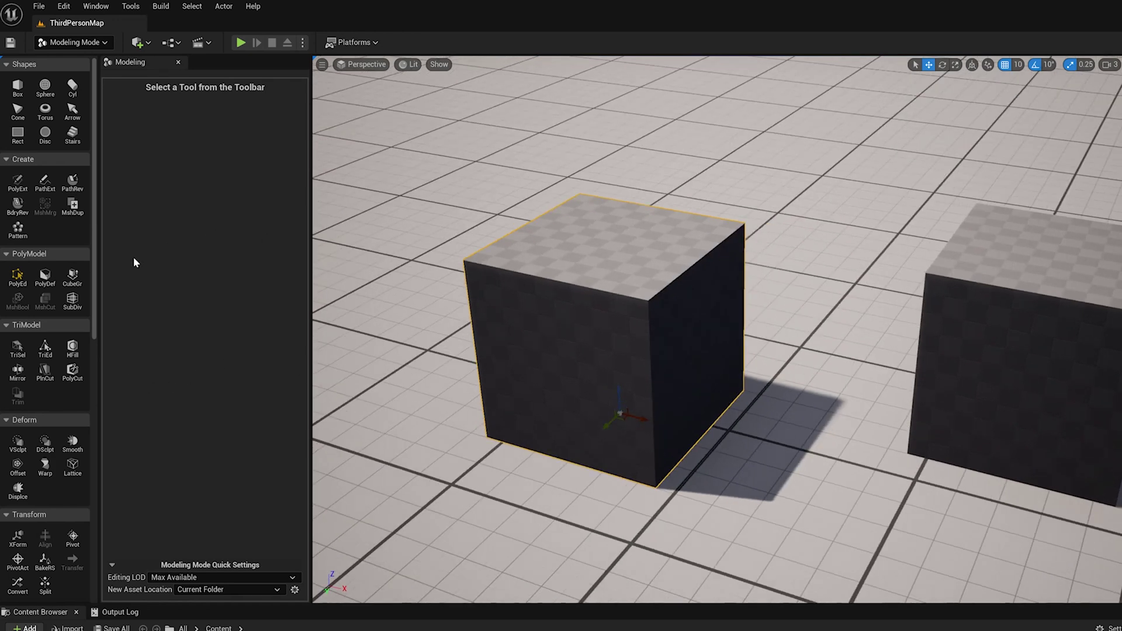
left_click(18, 285)
Step: Try sliding the middle top face nearest the other cube inward, and undo both the move and the selection
left_click(682, 253)
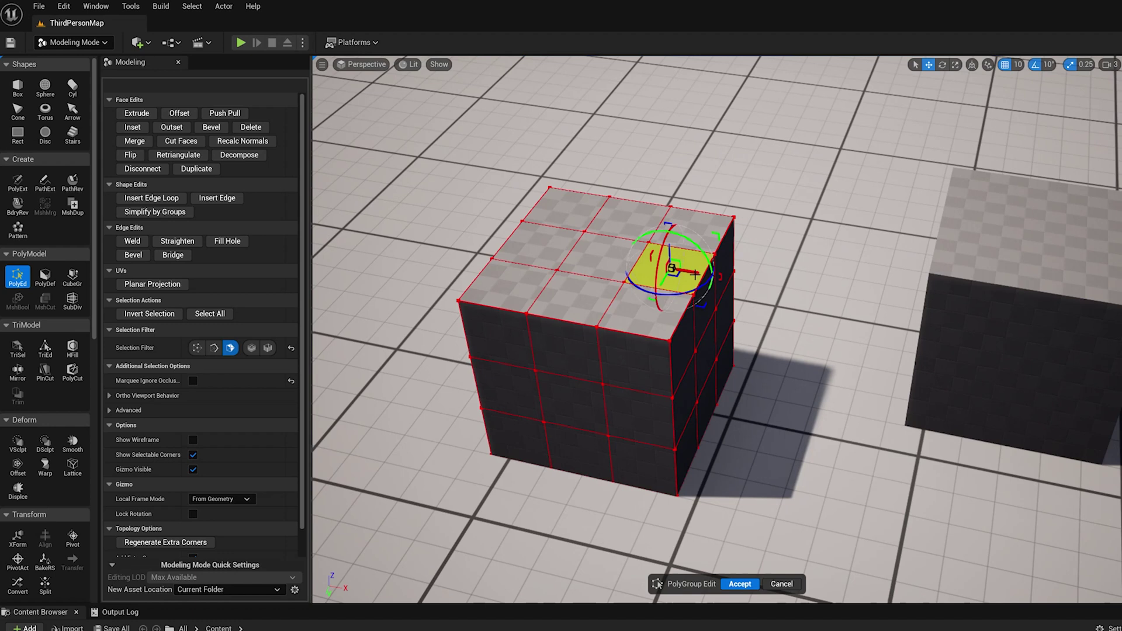
left_click_drag(696, 274, 668, 210)
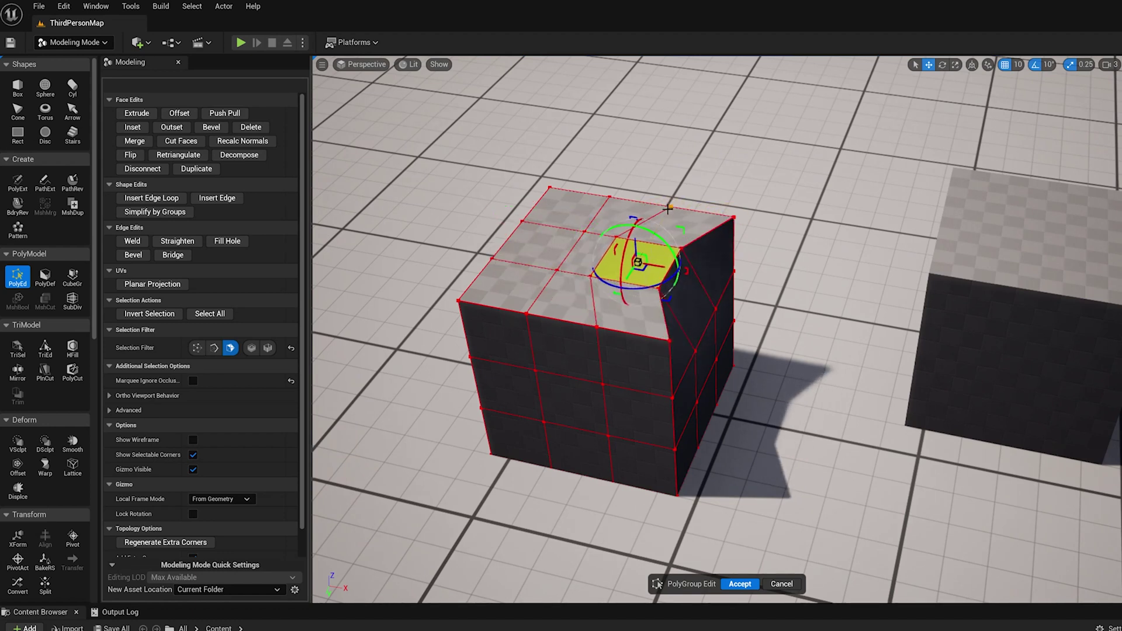
key("ctrl+z")
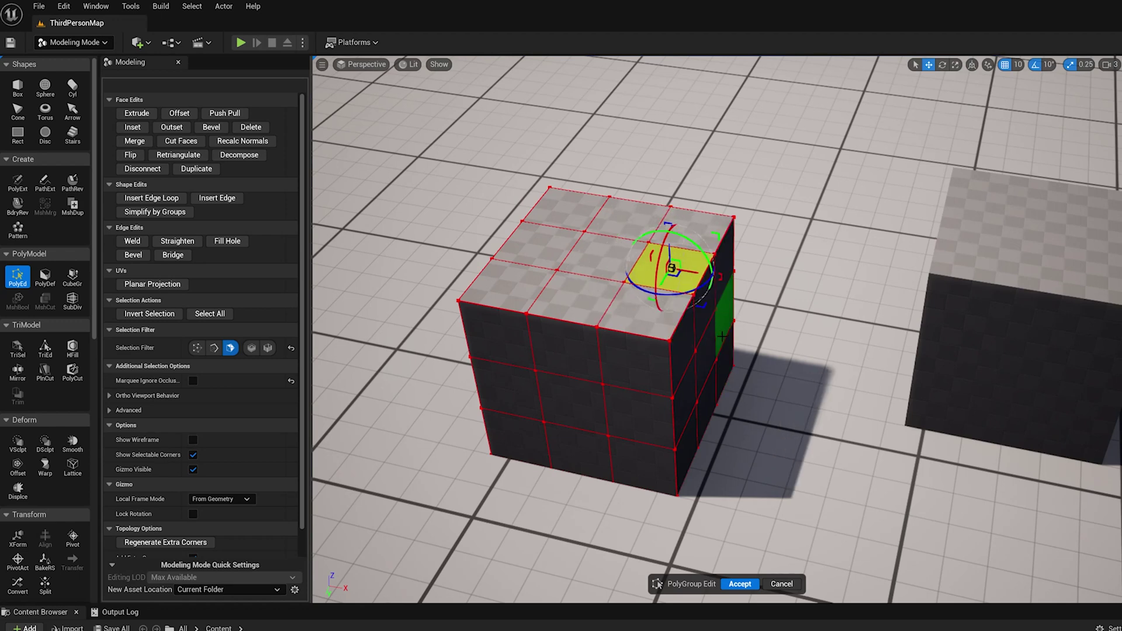
key("ctrl+z")
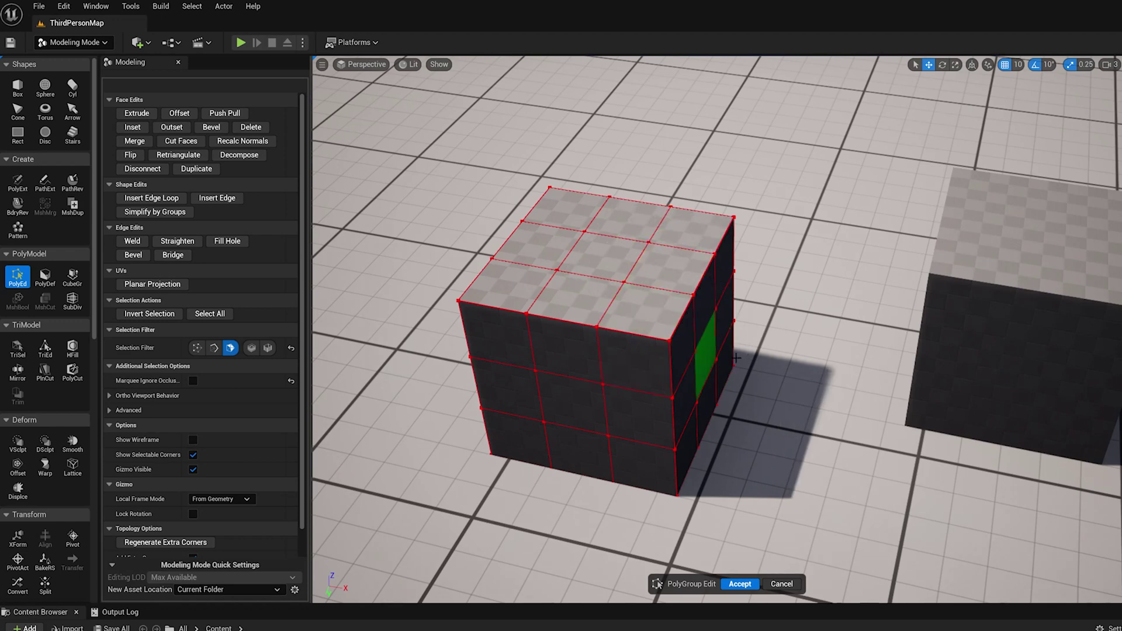
Step: Select the middle top face along the edge nearest the other cube
left_click_drag(665, 238, 590, 202, "alt")
left_click_drag(714, 351, 733, 374, "alt")
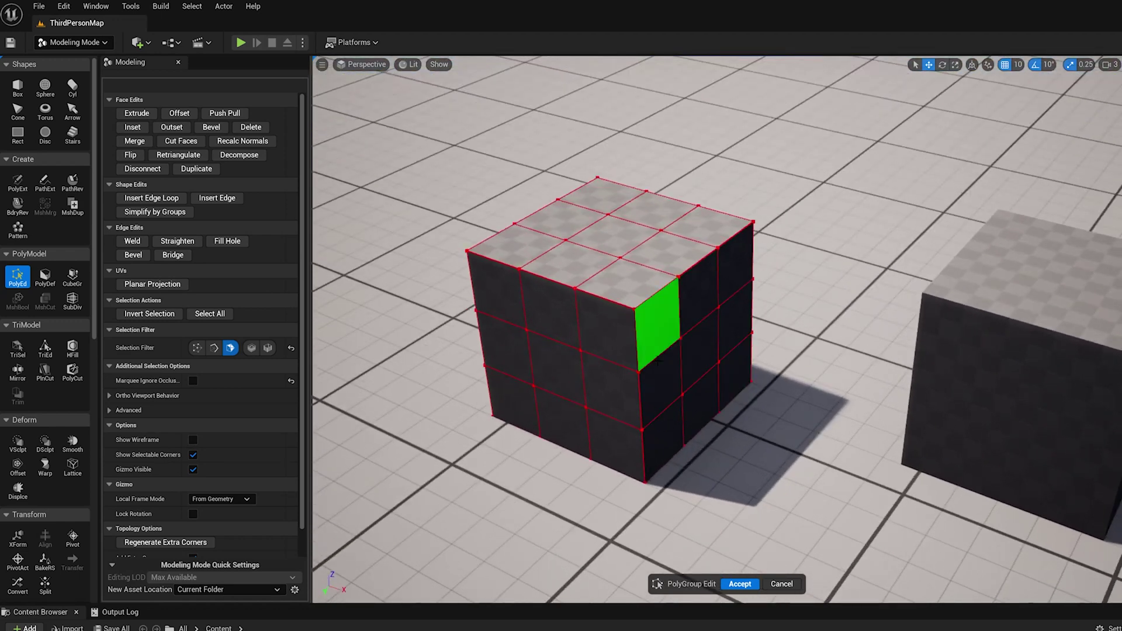
left_click_drag(661, 288, 654, 306, "alt")
left_click_drag(833, 325, 853, 365, "alt")
mouse_move(783, 403)
left_mouse_down("alt")
mouse_move(836, 406)
mouse_move(801, 404)
left_mouse_up("alt")
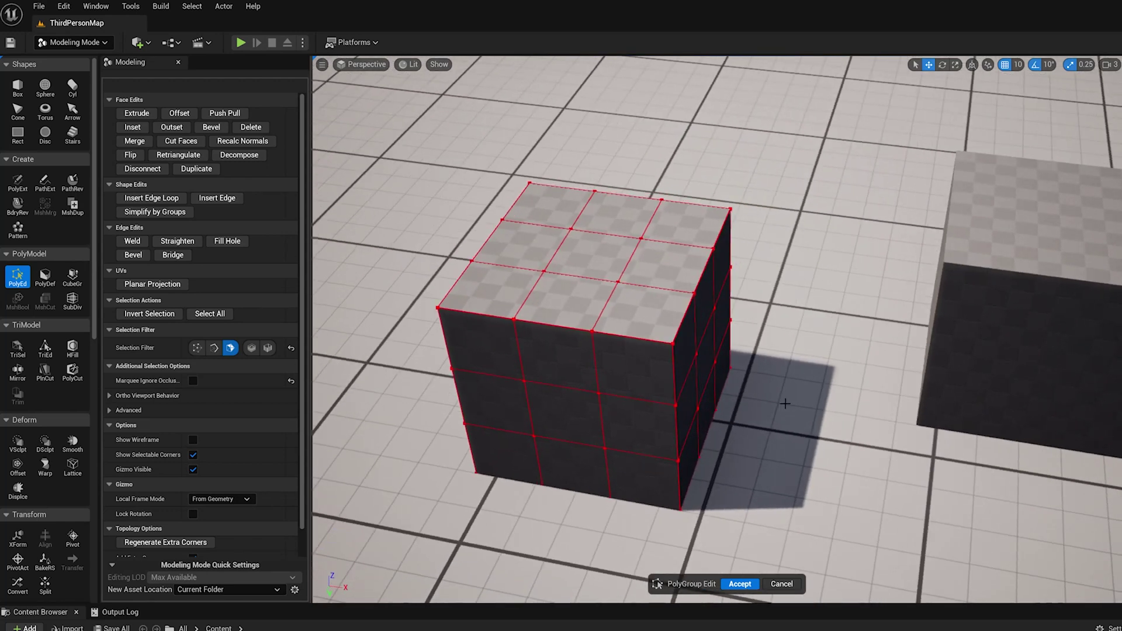
middle_click_drag(847, 367, 880, 377, "alt")
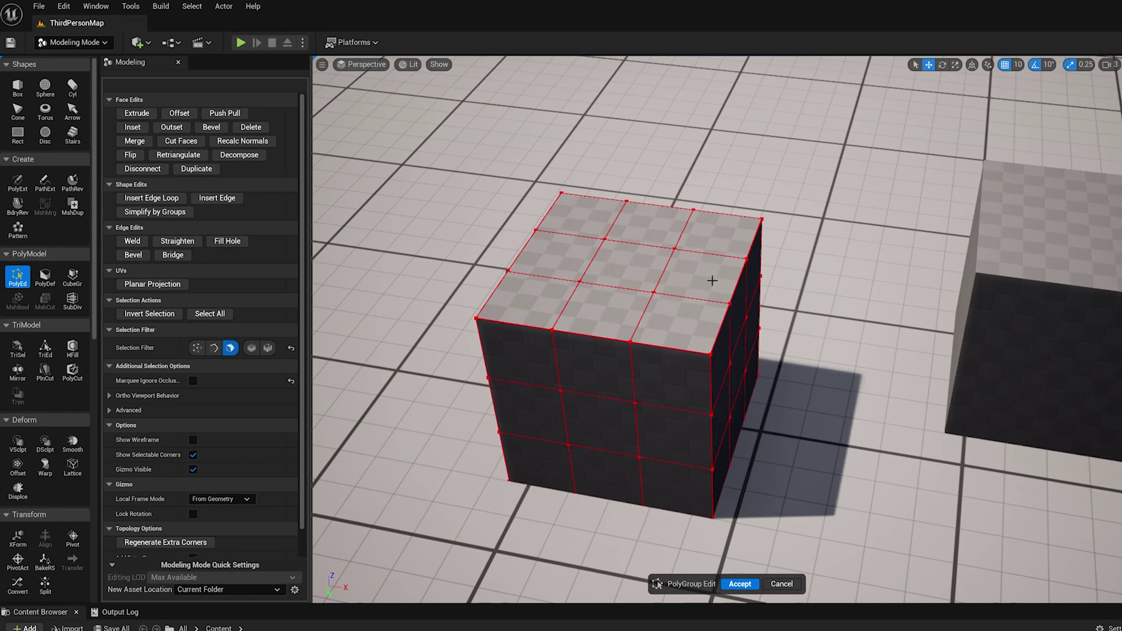
left_click(710, 279)
left_click_drag(711, 279, 729, 274, "alt")
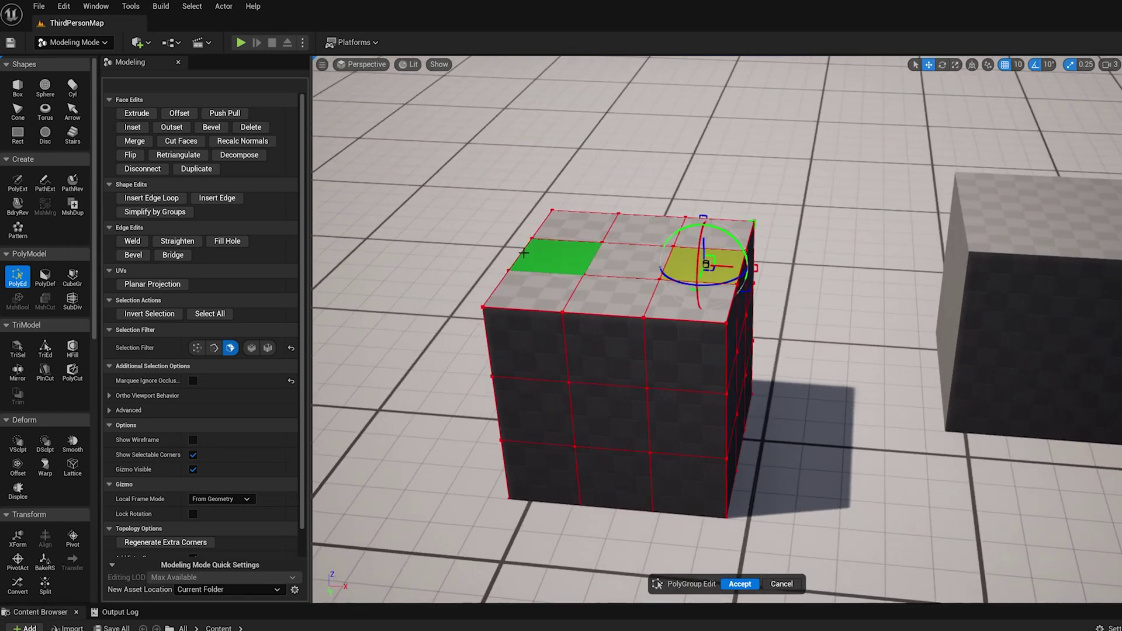
left_click_drag(600, 336, 595, 365, "alt")
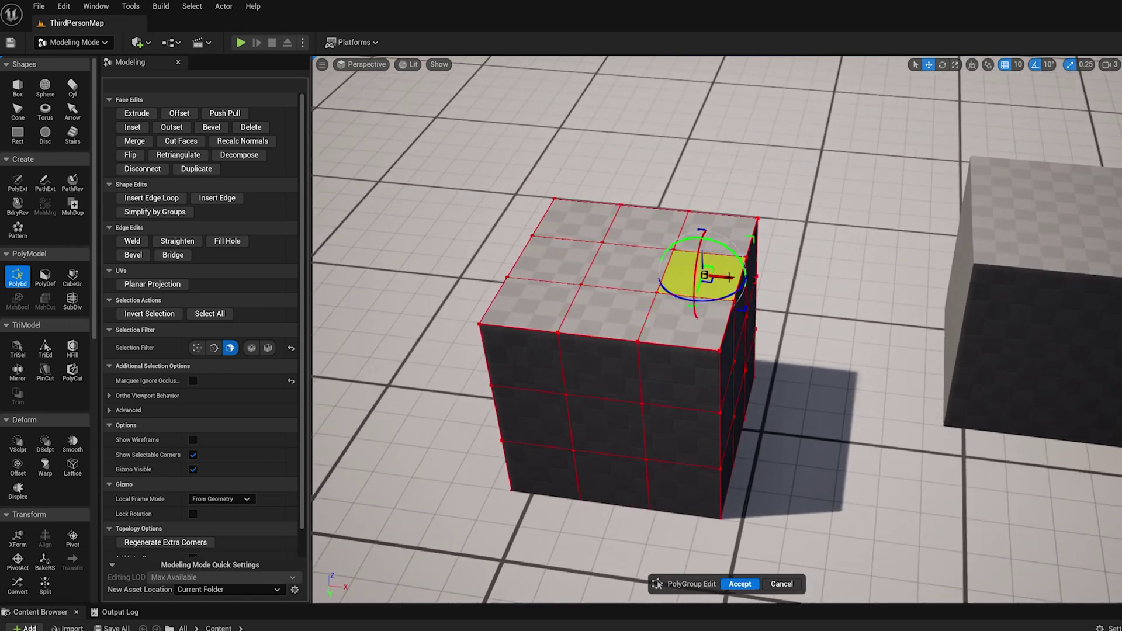
Step: Reposition only the gizmo onto the other cube's near edge, and relocate it to the outer top edge opposite the selected face
middle_click_drag(729, 277, 972, 301)
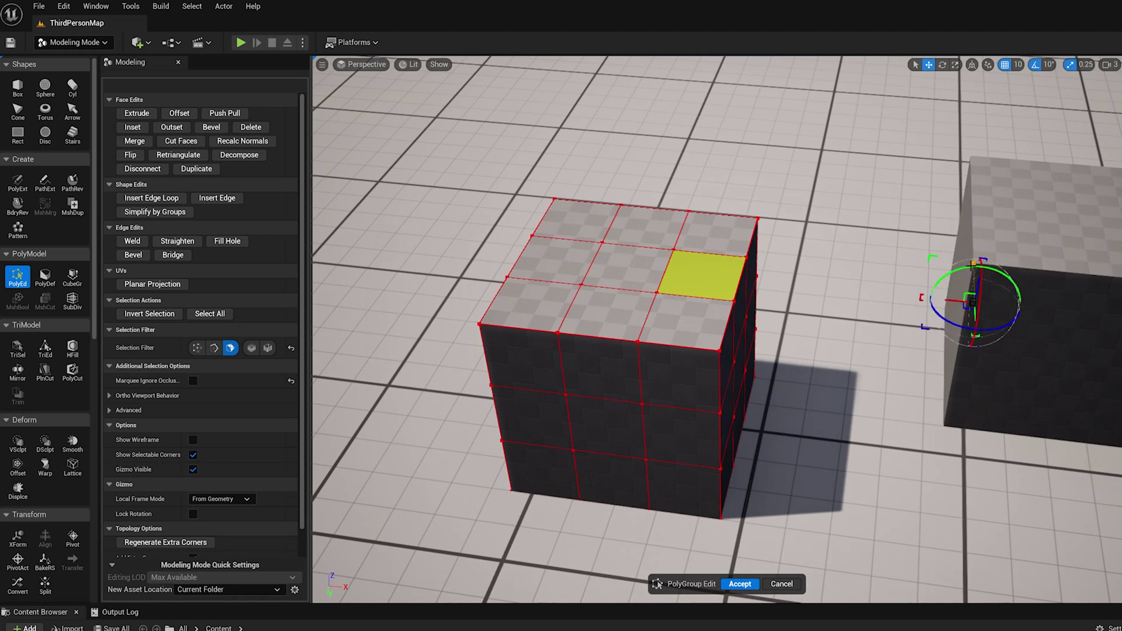
middle_click_drag(973, 261, 532, 237)
mouse_move(689, 318)
left_mouse_down("alt")
mouse_move(710, 304)
mouse_move(672, 304)
mouse_move(696, 299)
left_mouse_up("alt")
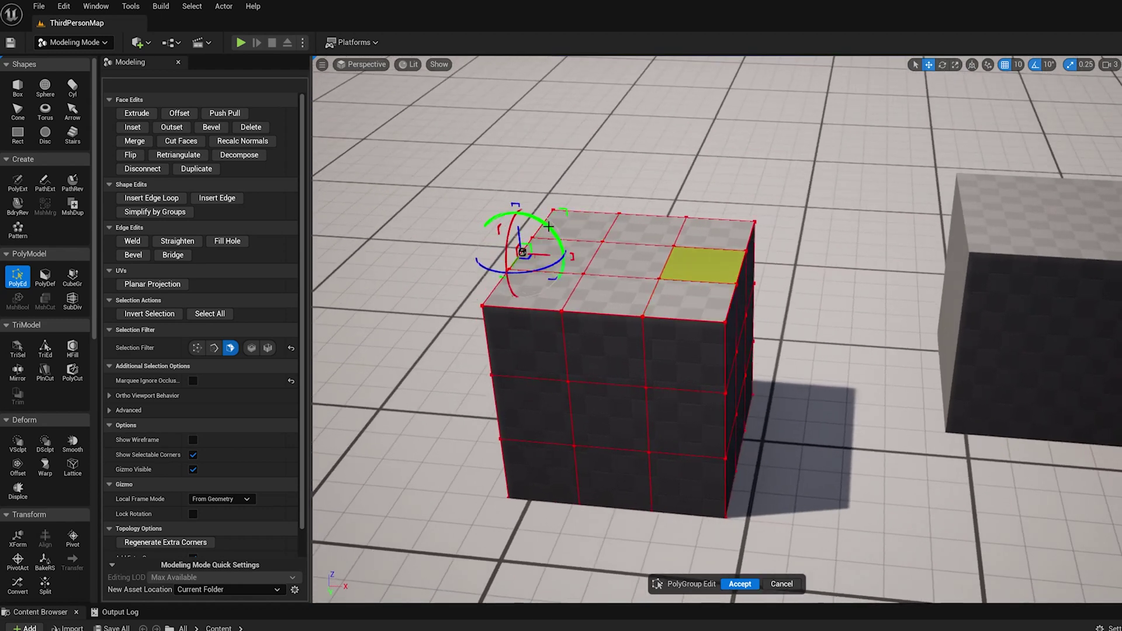
Step: Try rotating and moving the selected face with the relocated gizmo, undoing each change
left_click_drag(548, 226, 528, 215)
key("ctrl+z")
key("f")
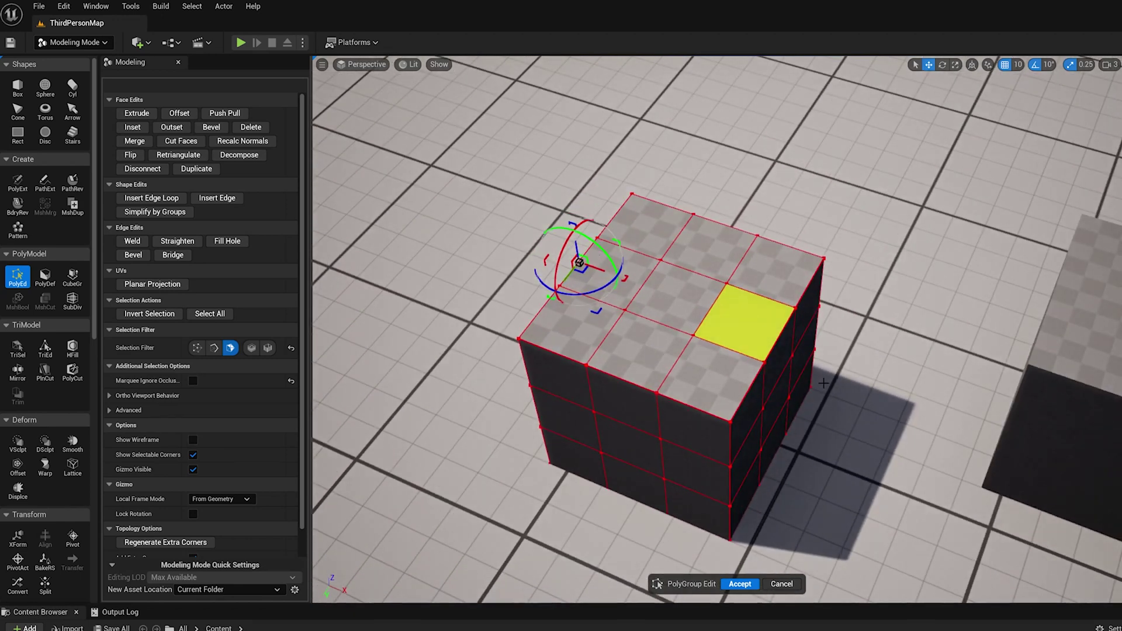
left_click_drag(581, 271, 697, 288)
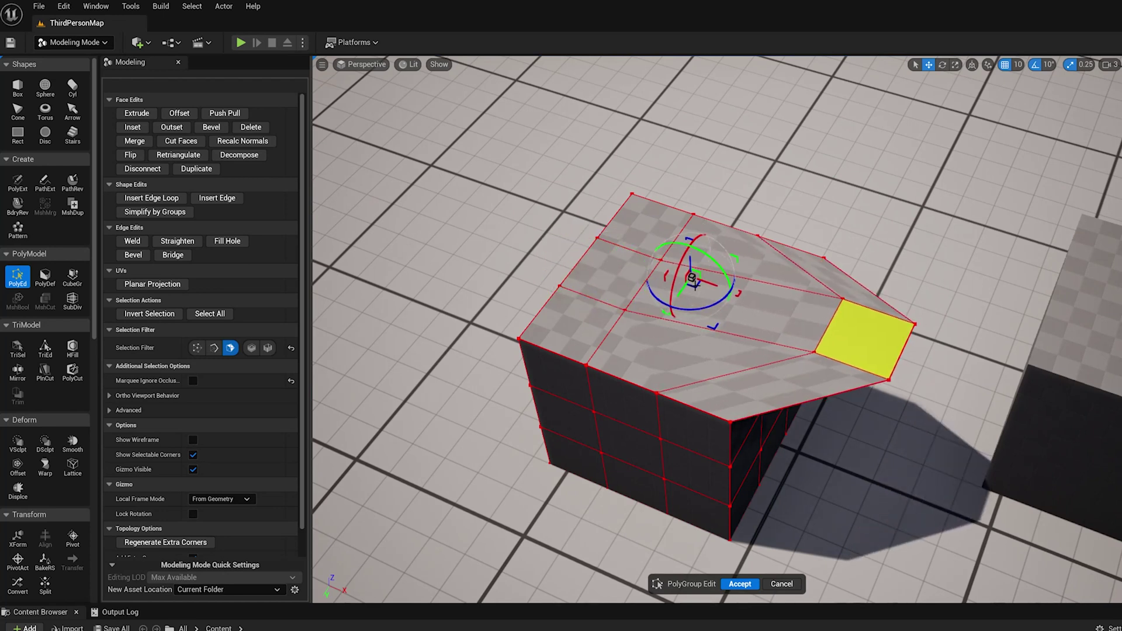
key("ctrl+z")
Step: Try rotating the selected face about its vertical axis with the gizmo on the cube's far top corner, and undo the rotation and selection
left_click(891, 199)
left_click(749, 329)
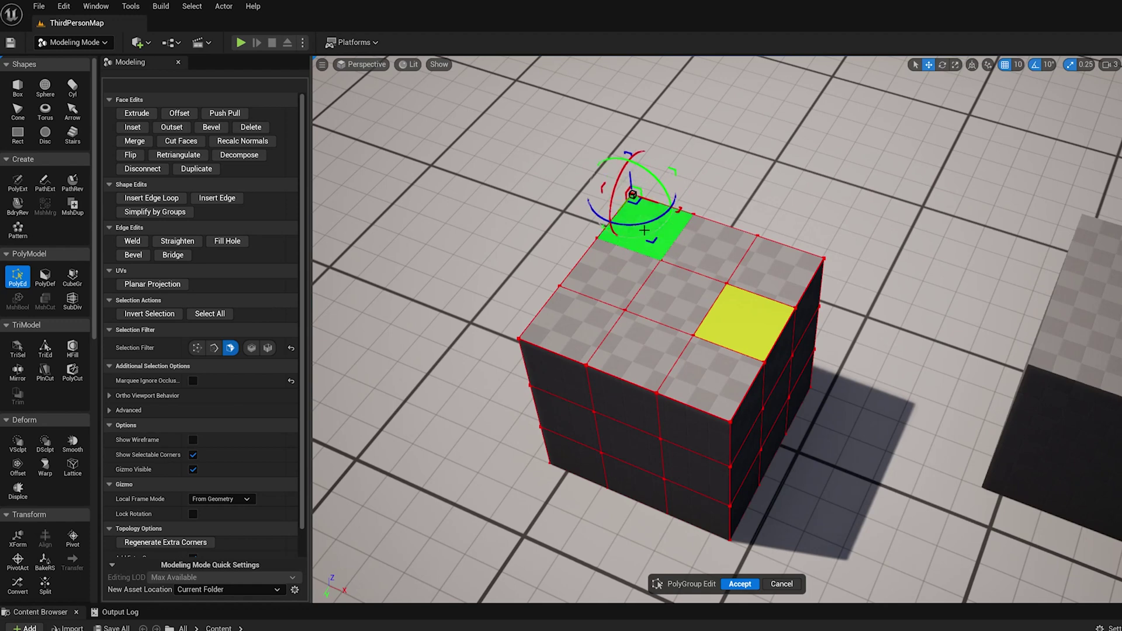
left_click_drag(635, 226, 623, 232)
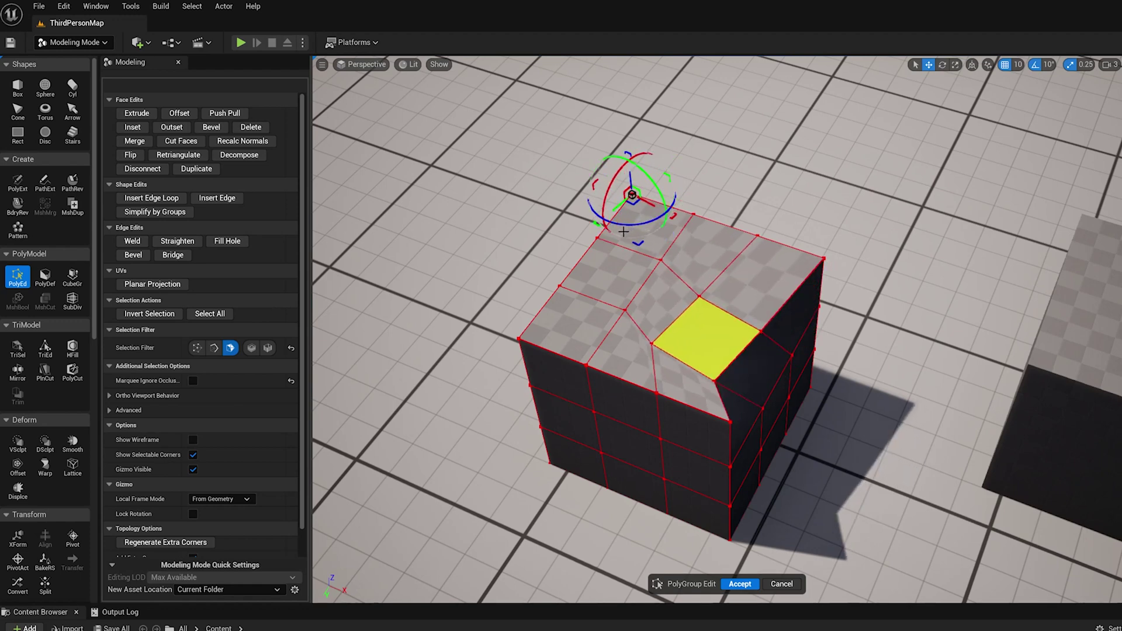
left_click_drag(847, 371, 842, 409, "alt")
left_click_drag(1047, 330, 1046, 327, "alt")
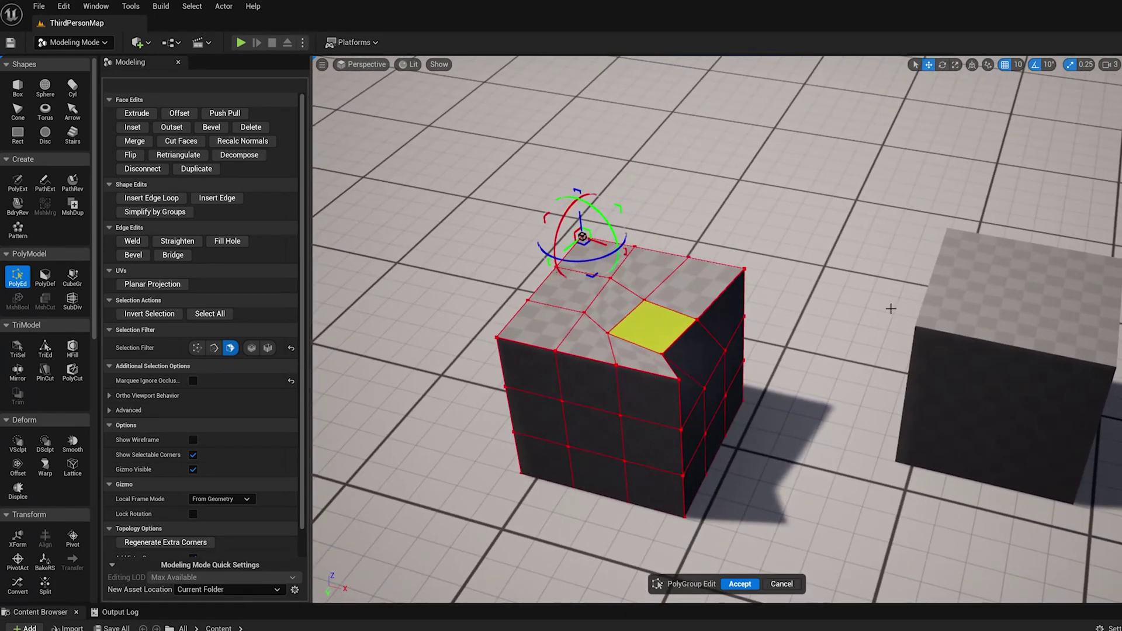
left_click_drag(821, 335, 1020, 273, "alt")
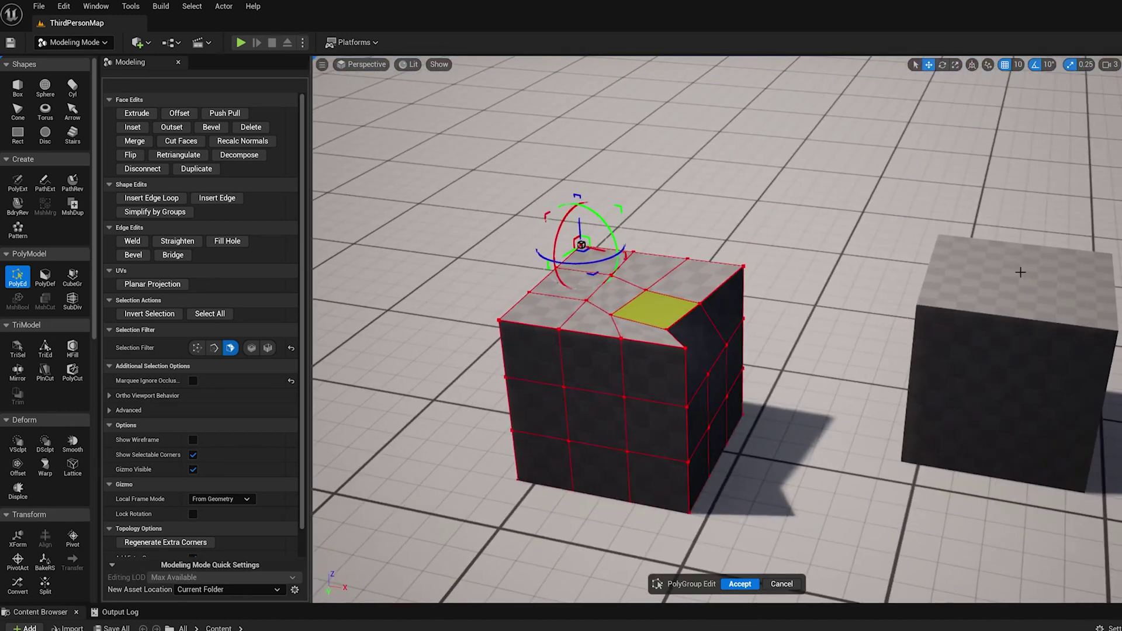
left_click_drag(828, 334, 794, 392, "alt")
key("ctrl+z")
key("ctrl+z")
middle_click_drag(779, 409, 832, 392)
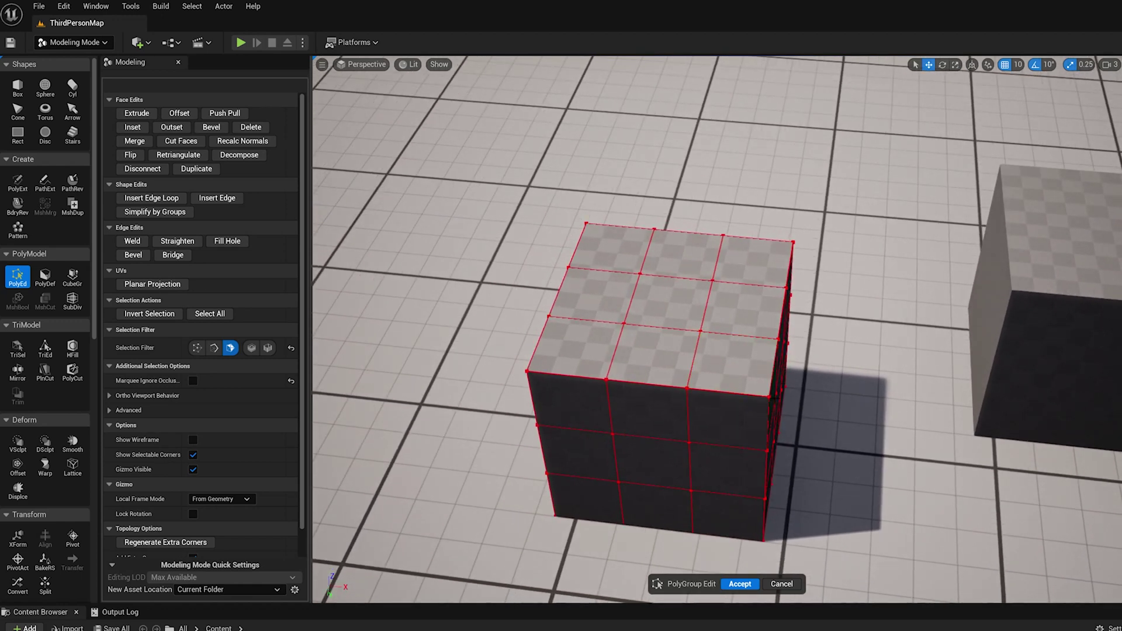
Step: Enable vertex selection and select three top vertices running diagonally inward from the front corner nearest the other cube
left_click(197, 348)
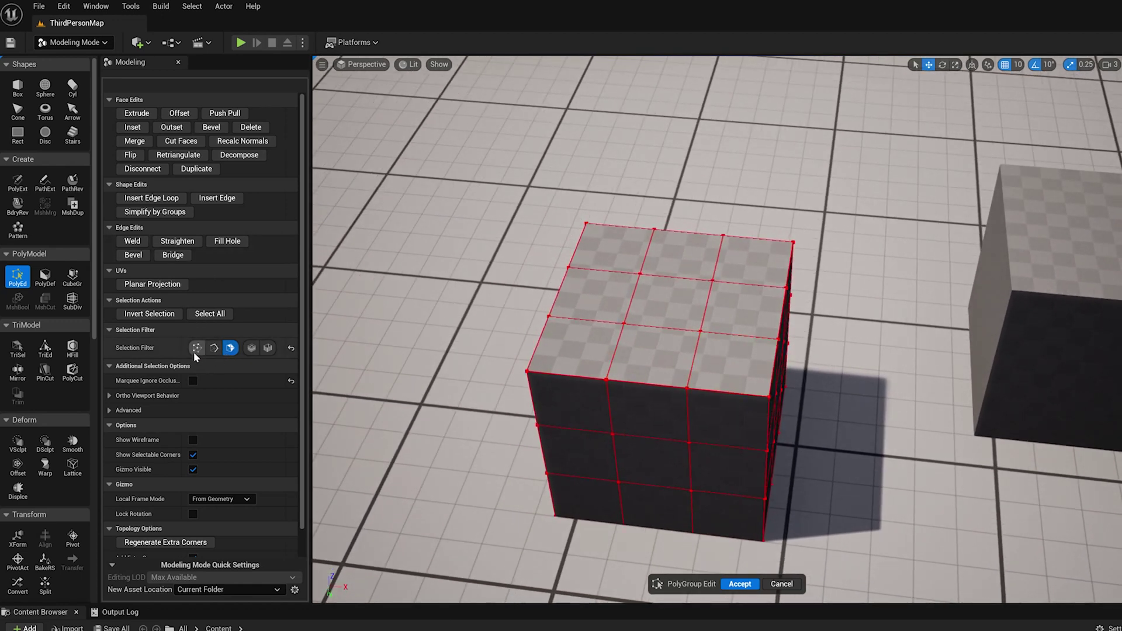
left_click(769, 397)
left_click(700, 331, "shift")
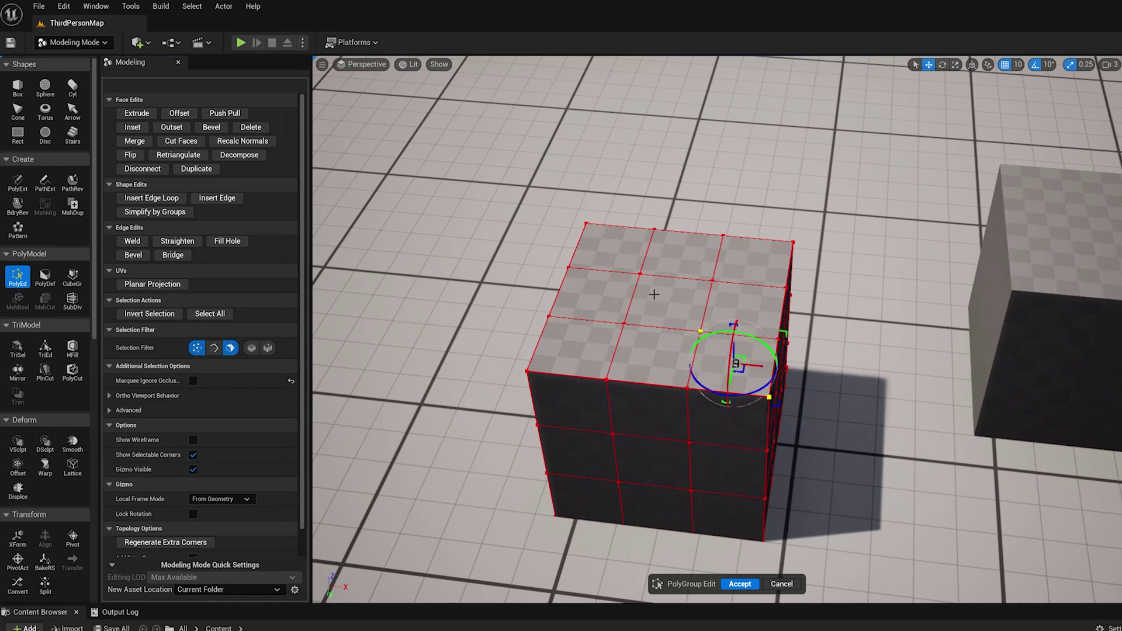
left_click(642, 277, "shift")
left_click_drag(870, 353, 932, 342, "alt")
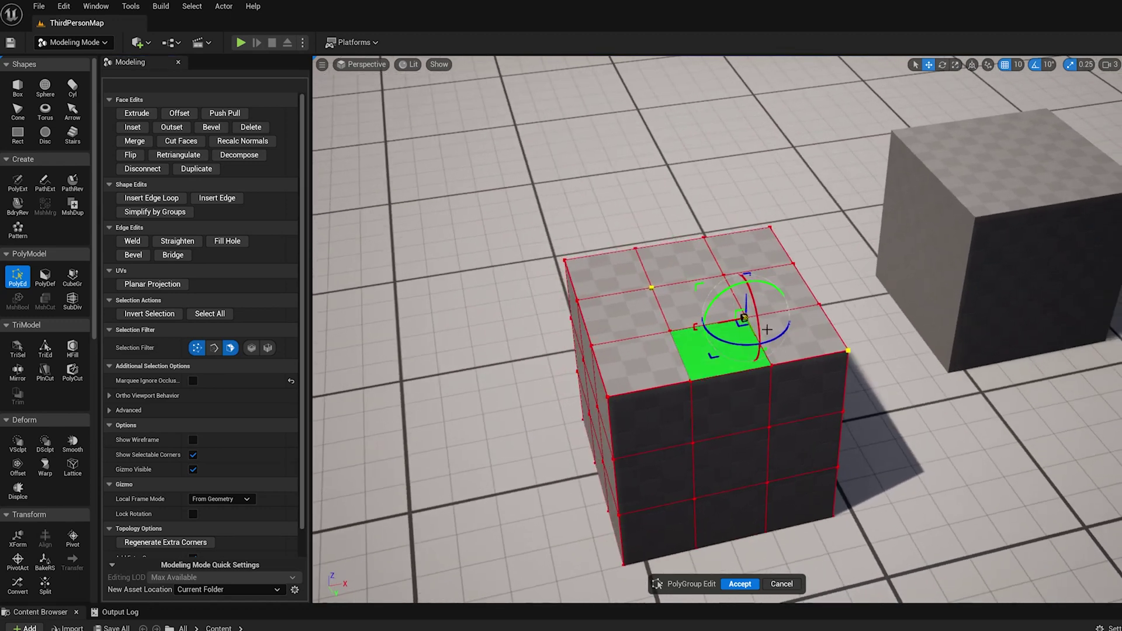
left_click_drag(762, 318, 741, 361, "alt")
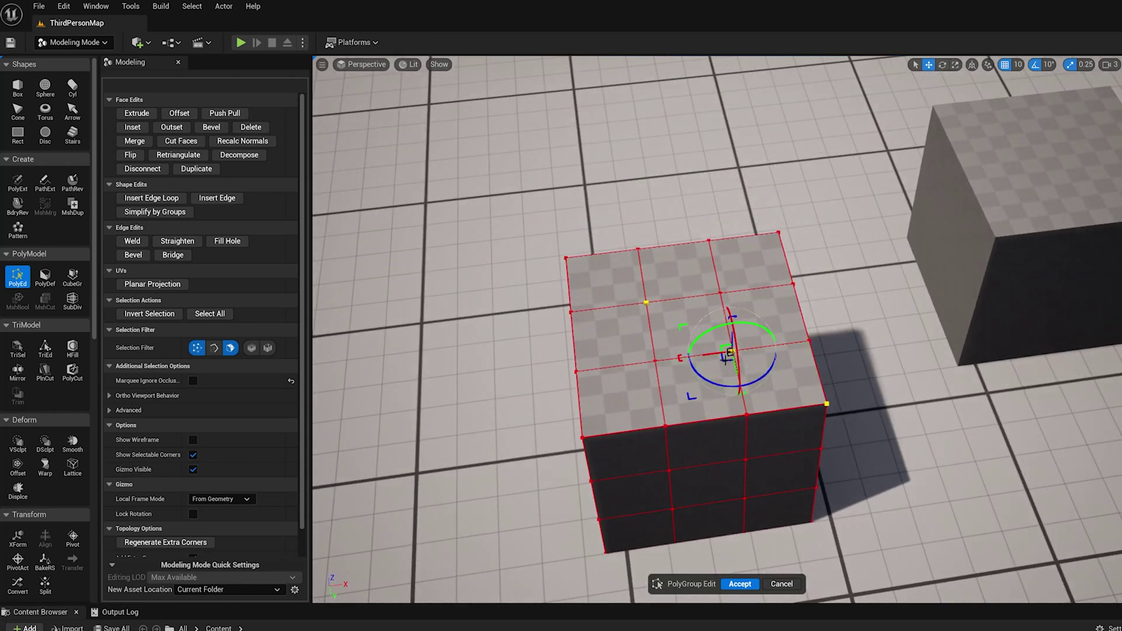
Step: Relocate the gizmo to the diagonally opposite top corner and orient one of its axes along the selected vertices' diagonal
middle_click_drag(728, 358, 570, 260)
left_click_drag(573, 260, 586, 275, "alt")
middle_click_drag(600, 270, 618, 329)
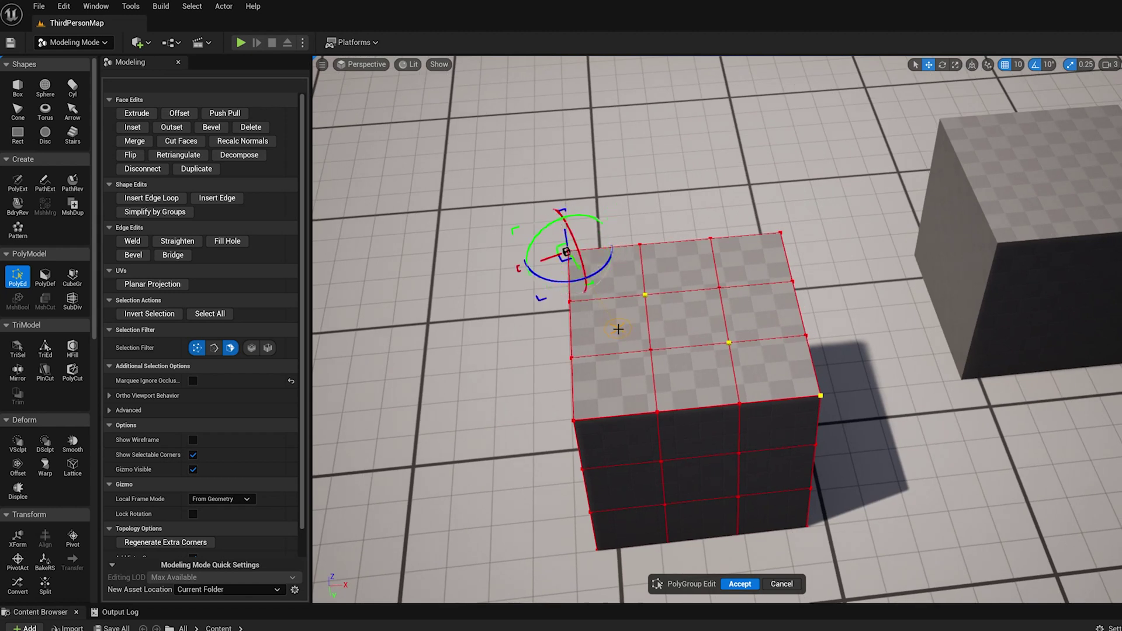
middle_click_drag(615, 368, 642, 346)
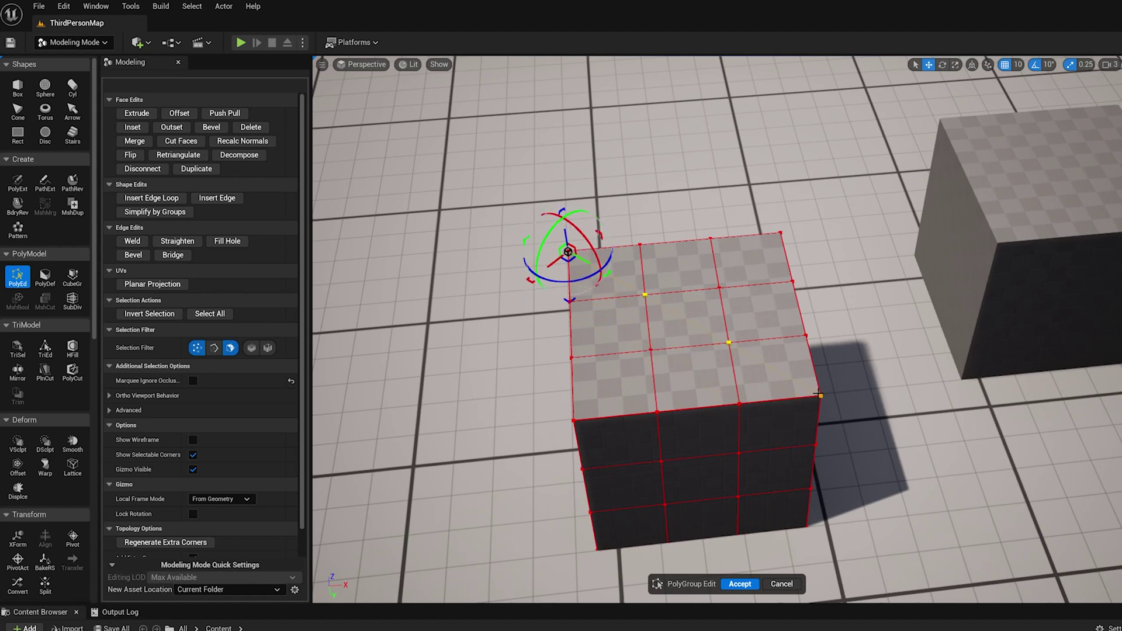
left_click_drag(903, 431, 924, 414, "alt")
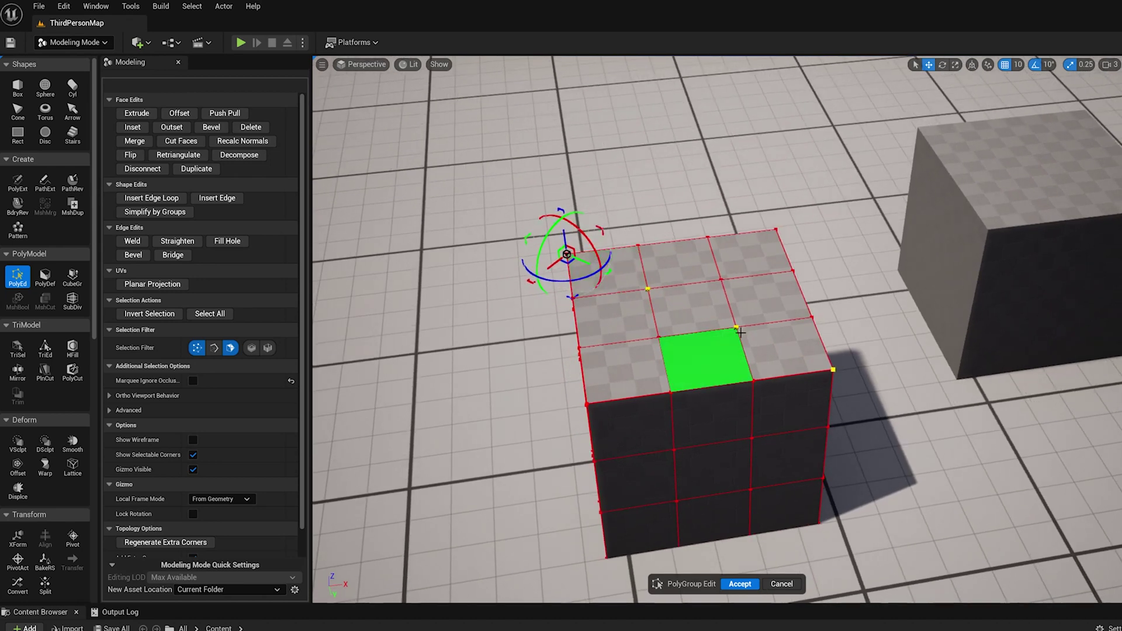
left_click_drag(738, 330, 710, 309, "alt")
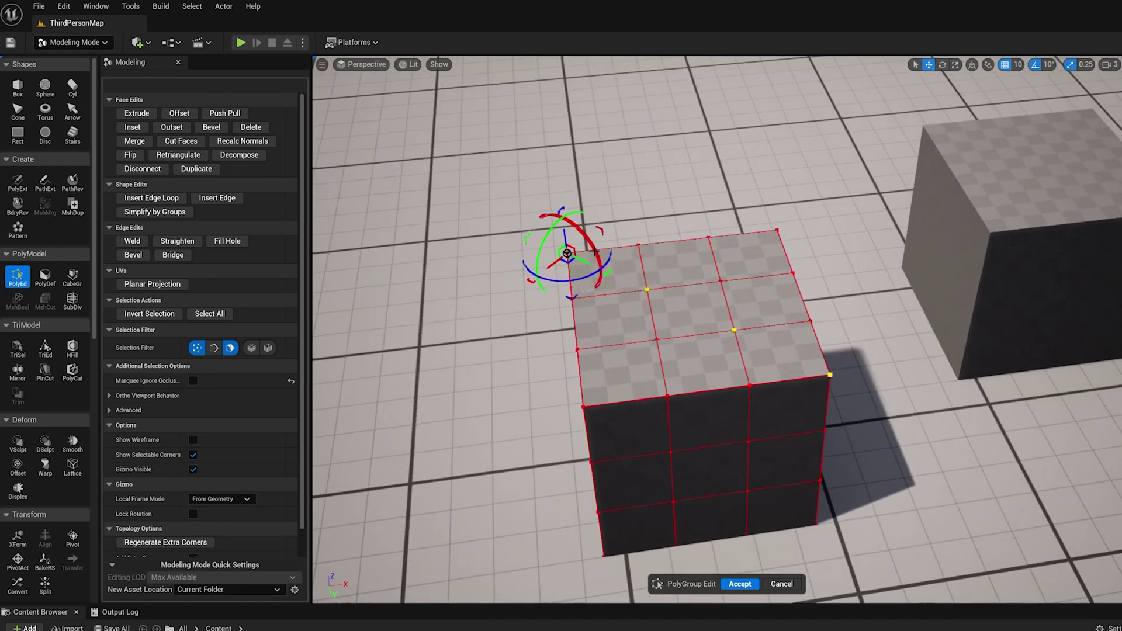
Step: Try tilting the three selected vertices downward about the reoriented gizmo, and undo the rotation
left_click_drag(594, 251, 537, 251)
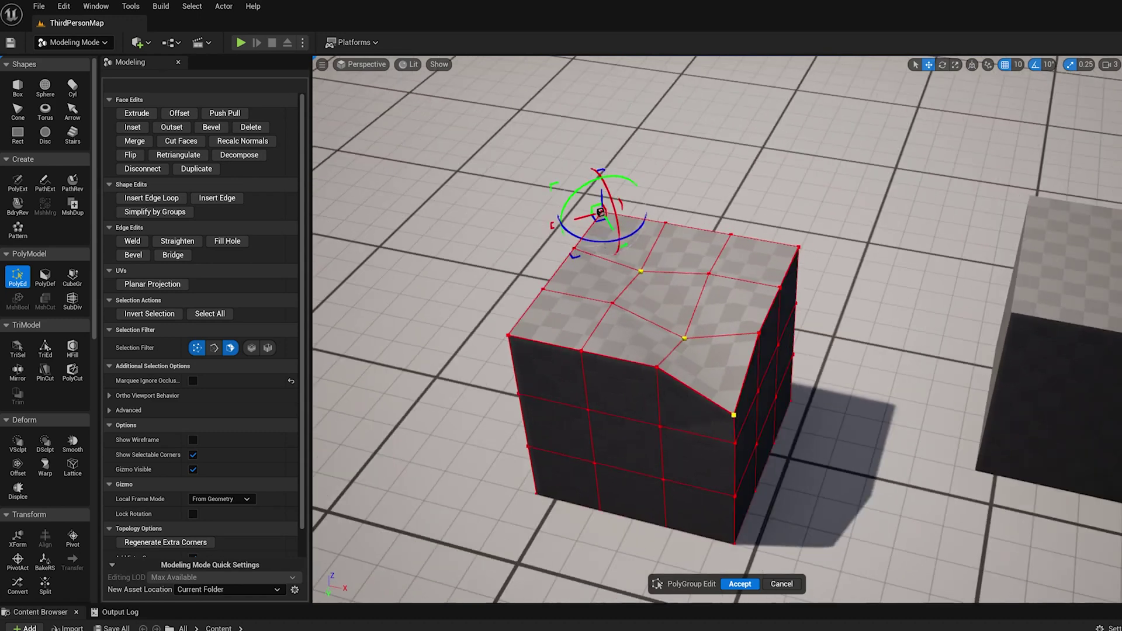
left_click_drag(917, 380, 882, 371, "alt")
left_click_drag(840, 428, 710, 421, "alt")
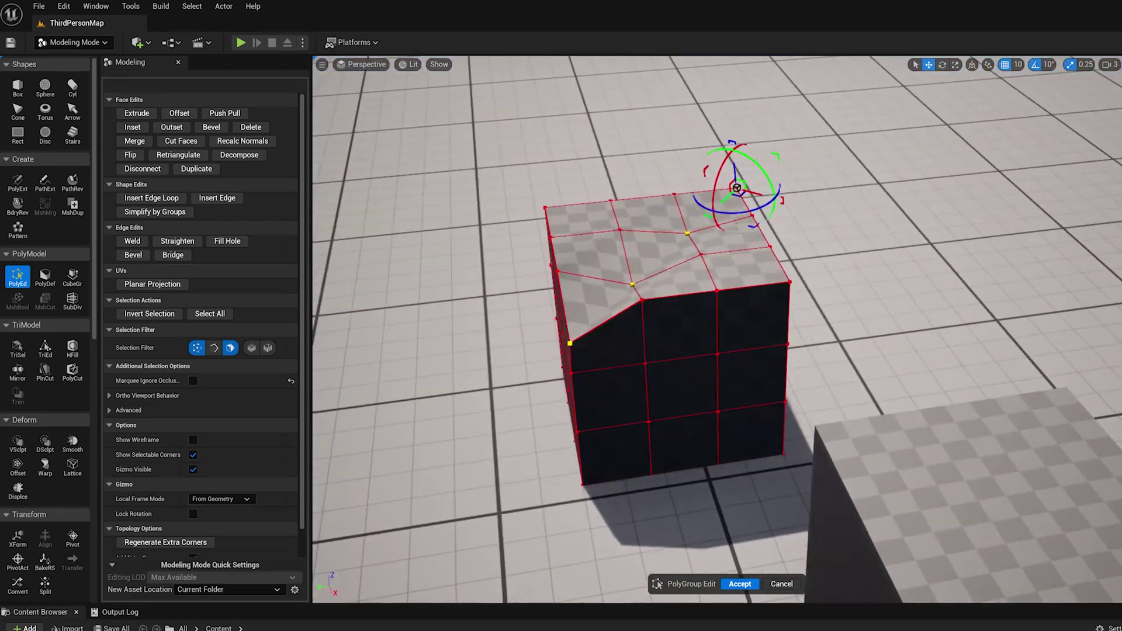
right_click_drag(506, 226, 843, 406)
left_click_drag(843, 406, 929, 390, "alt")
left_click_drag(773, 298, 818, 281, "alt")
right_click_drag(859, 414, 828, 288)
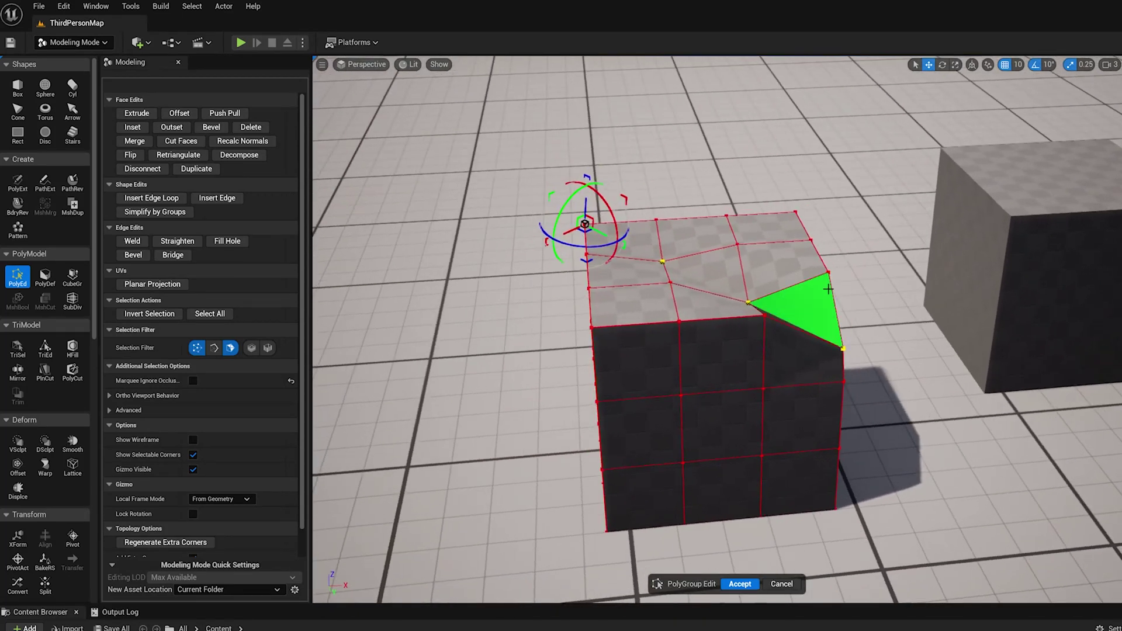
key("ctrl+z")
left_click_drag(906, 316, 853, 339, "alt")
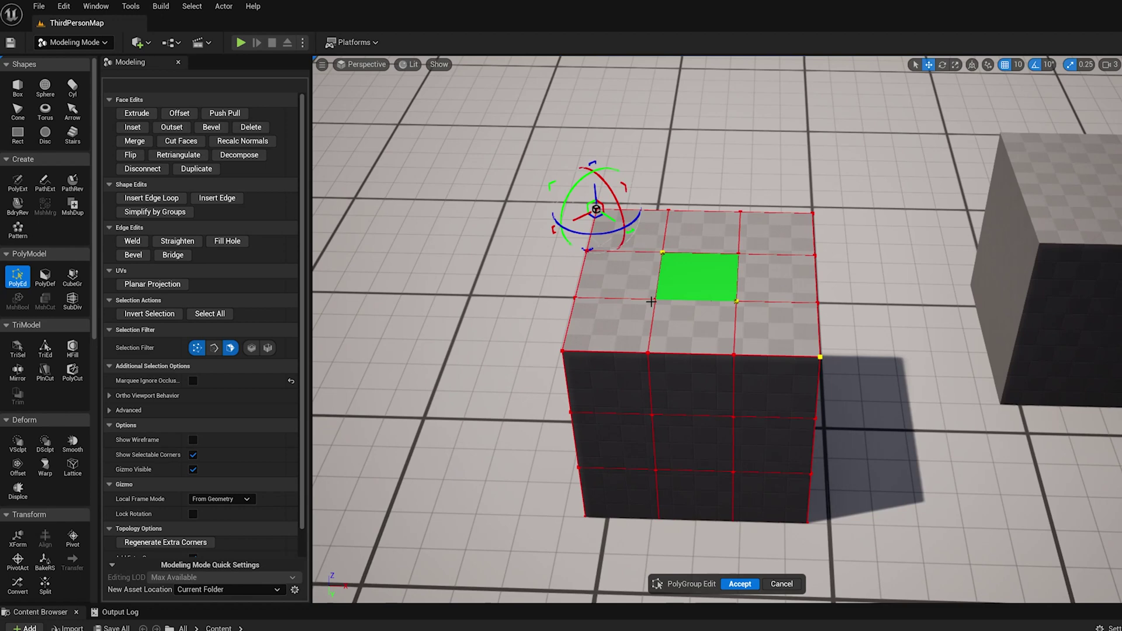
Step: Lock the gizmo's rotation and select different single vertices on the cube's top to check the gizmo's orientation
key("q")
left_click_drag(927, 280, 904, 295, "alt")
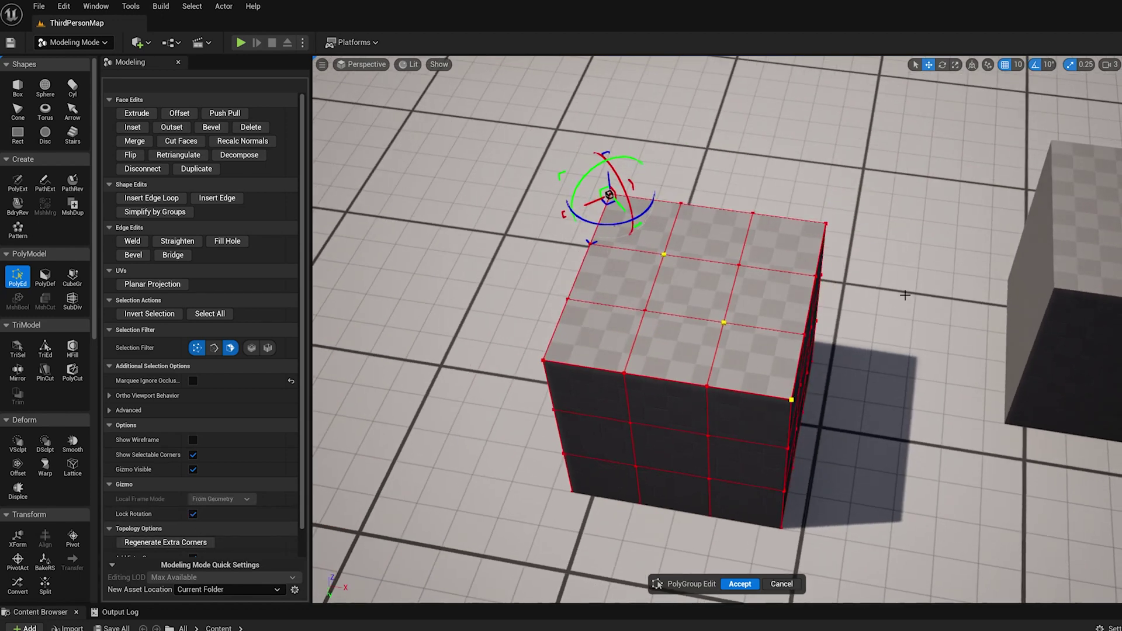
left_click(754, 215)
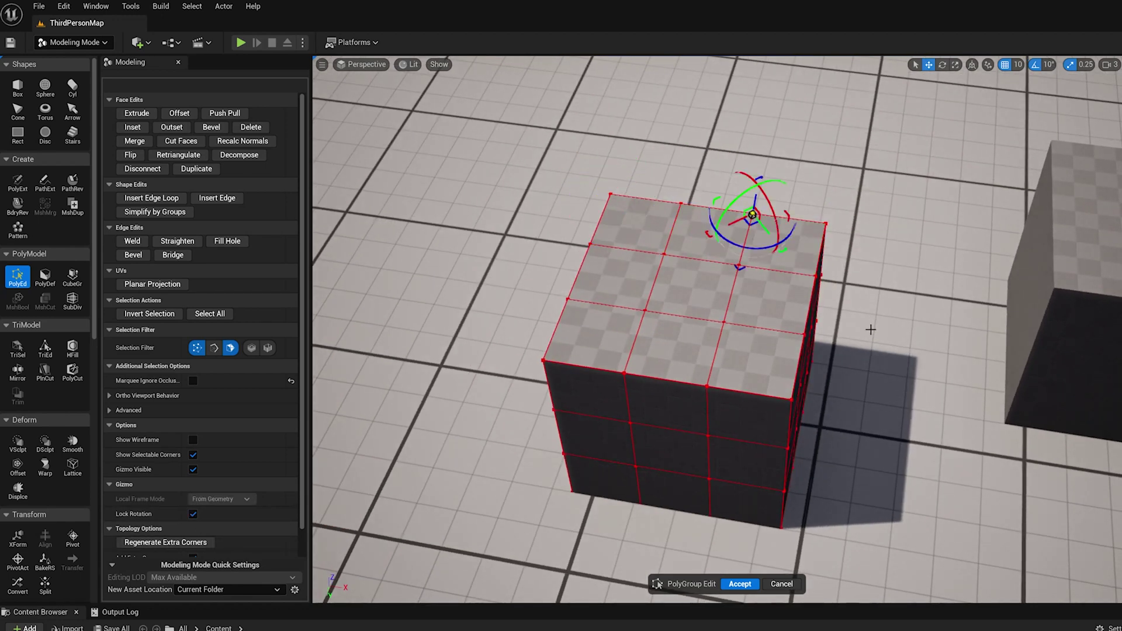
left_click_drag(882, 372, 928, 374, "alt")
left_click(579, 300)
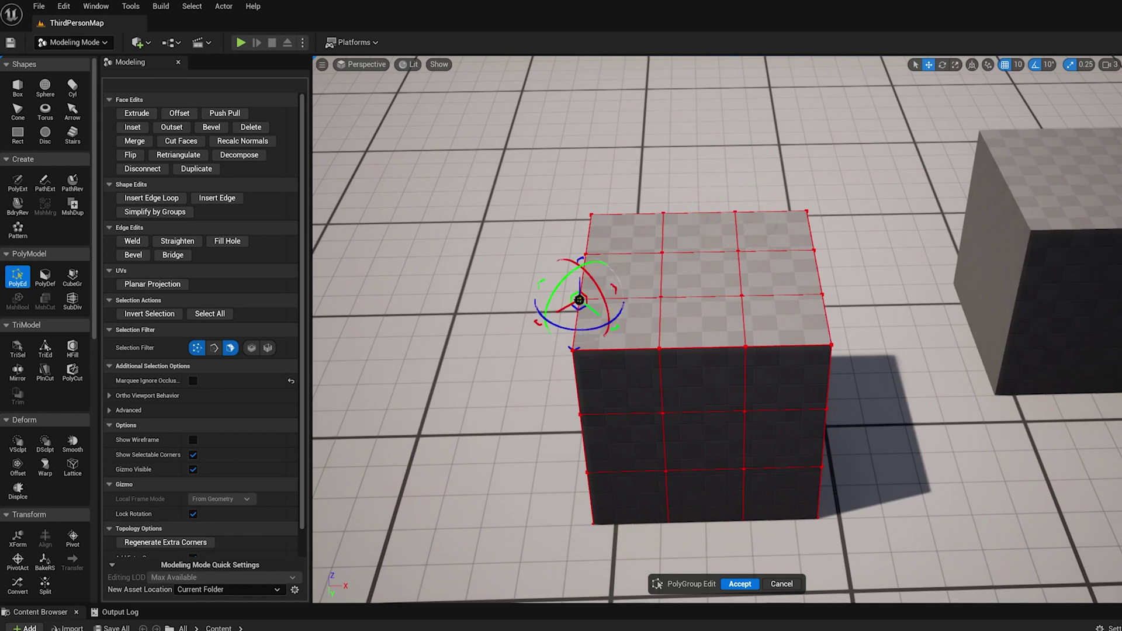
left_click(740, 296)
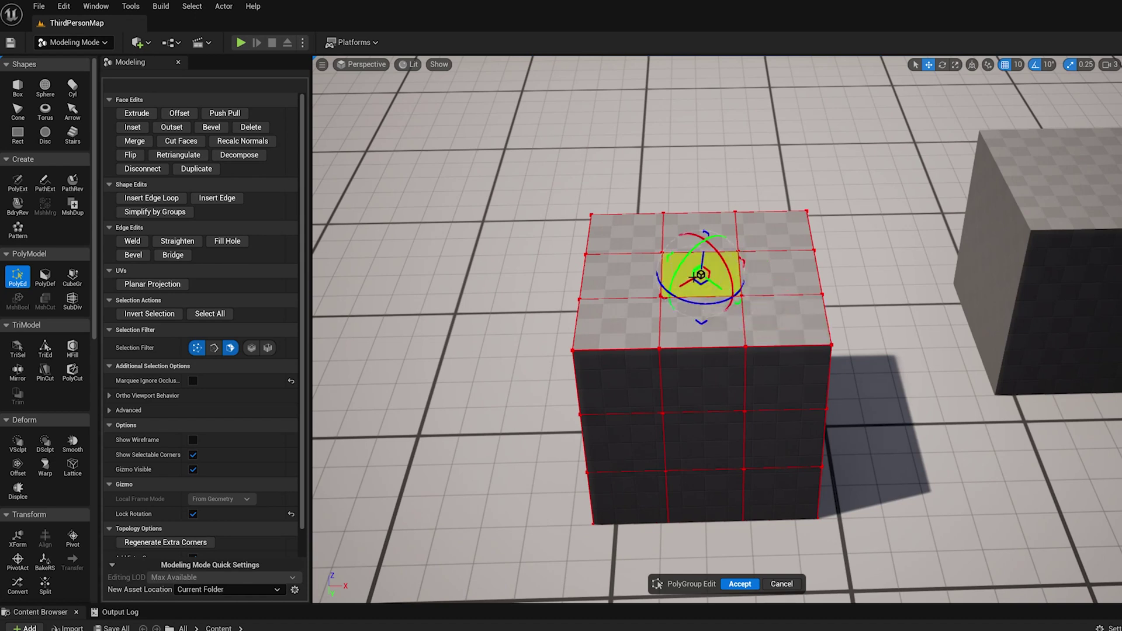
Step: Select the top's center face, tilt it slightly about the locked gizmo's diagonal axis, and clear the selection
left_click(716, 256)
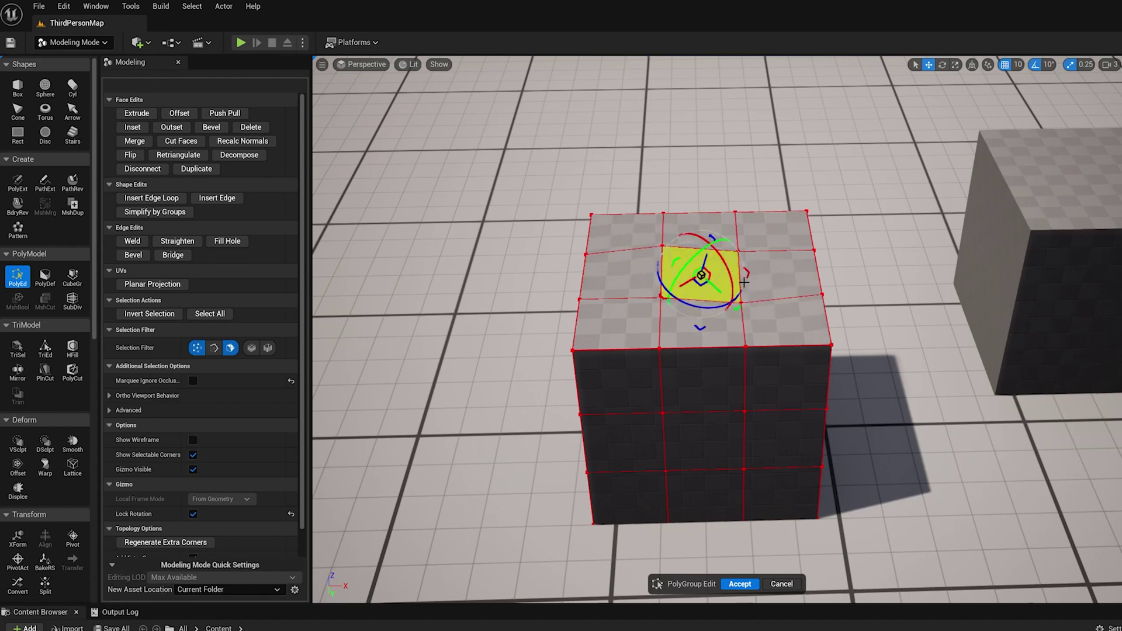
right_click_drag(741, 284, 634, 263)
left_click_drag(649, 327, 900, 382, "alt")
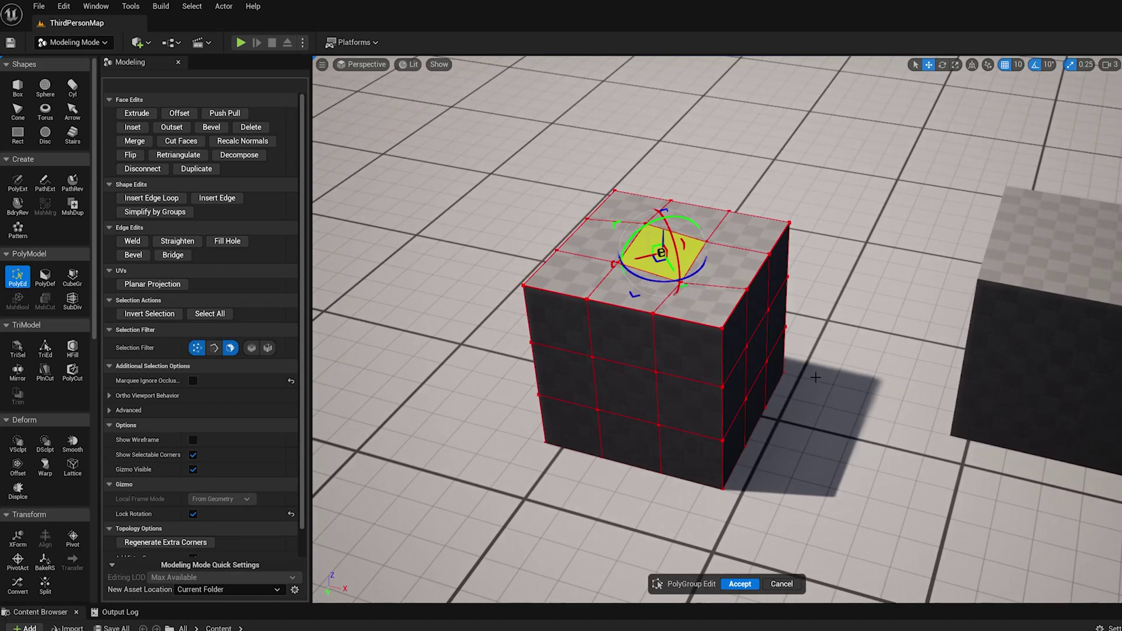
scroll(256, 433, "down", 1)
left_click_drag(634, 430, 698, 357, "alt")
left_click(840, 266)
left_click_drag(840, 265, 814, 320, "alt")
left_click_drag(659, 584, 809, 320, "alt")
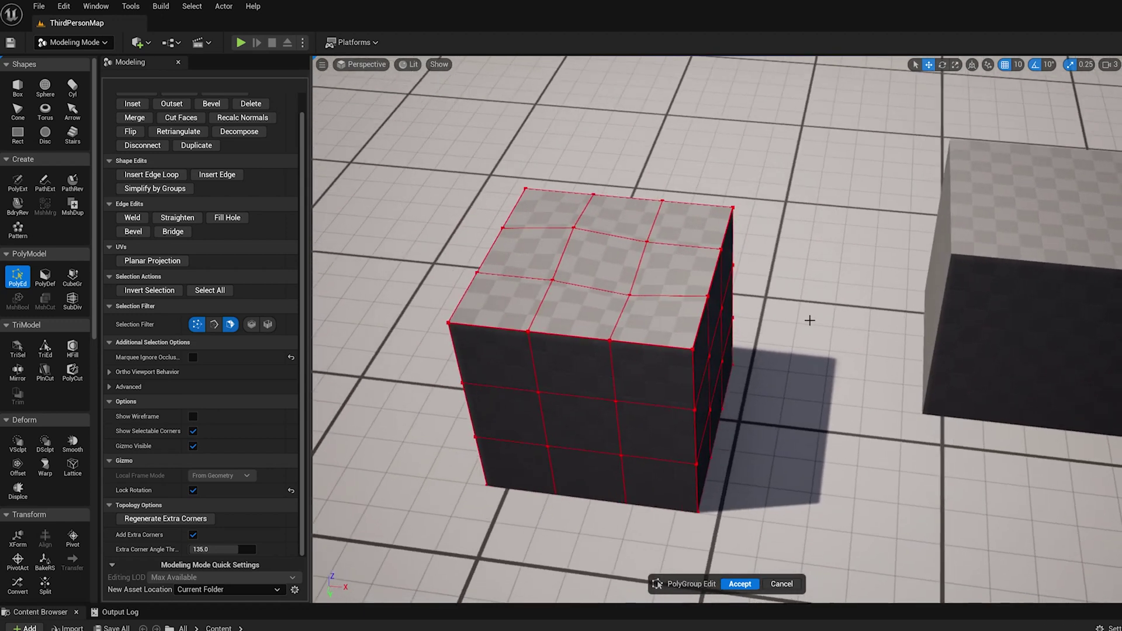
left_click_drag(850, 381, 841, 378, "alt")
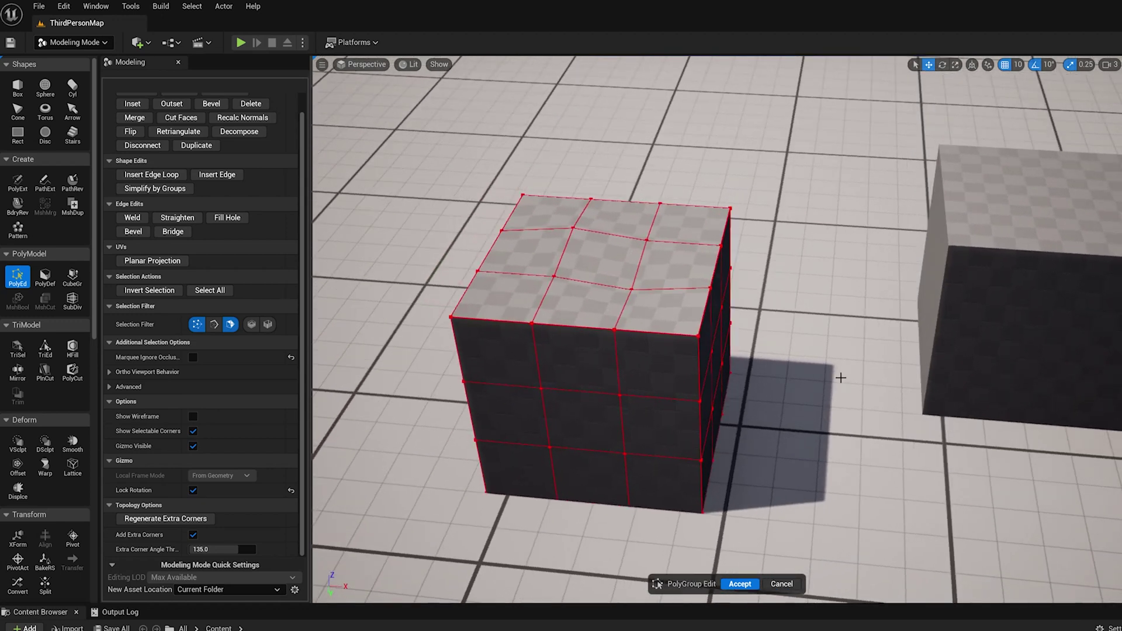
scroll(193, 325, "up", 2)
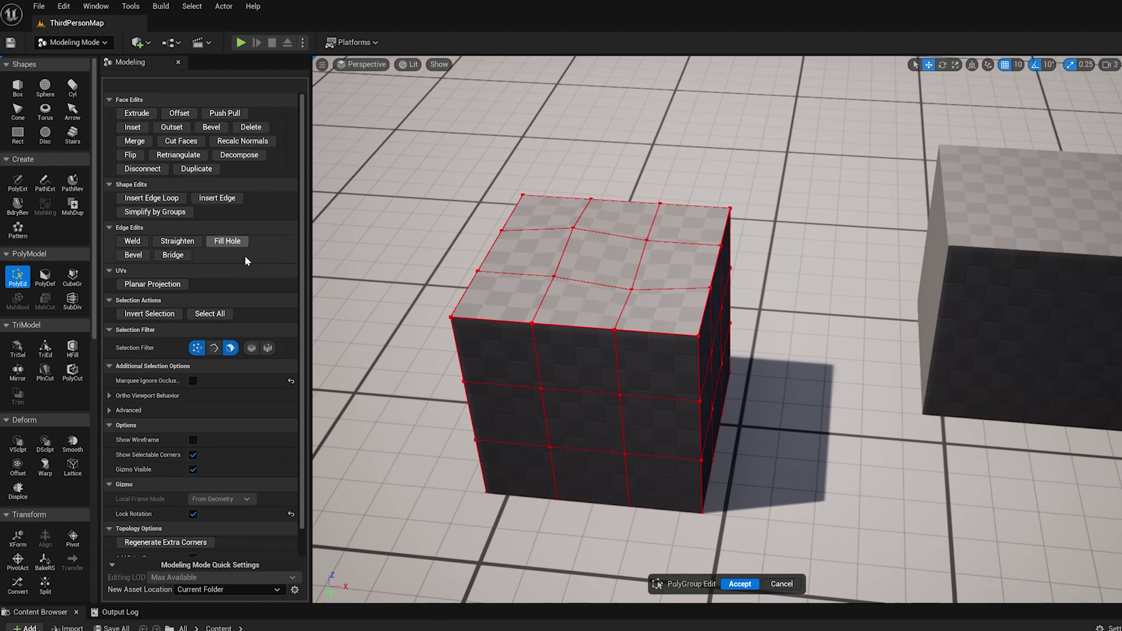
left_click_drag(666, 257, 625, 255, "alt")
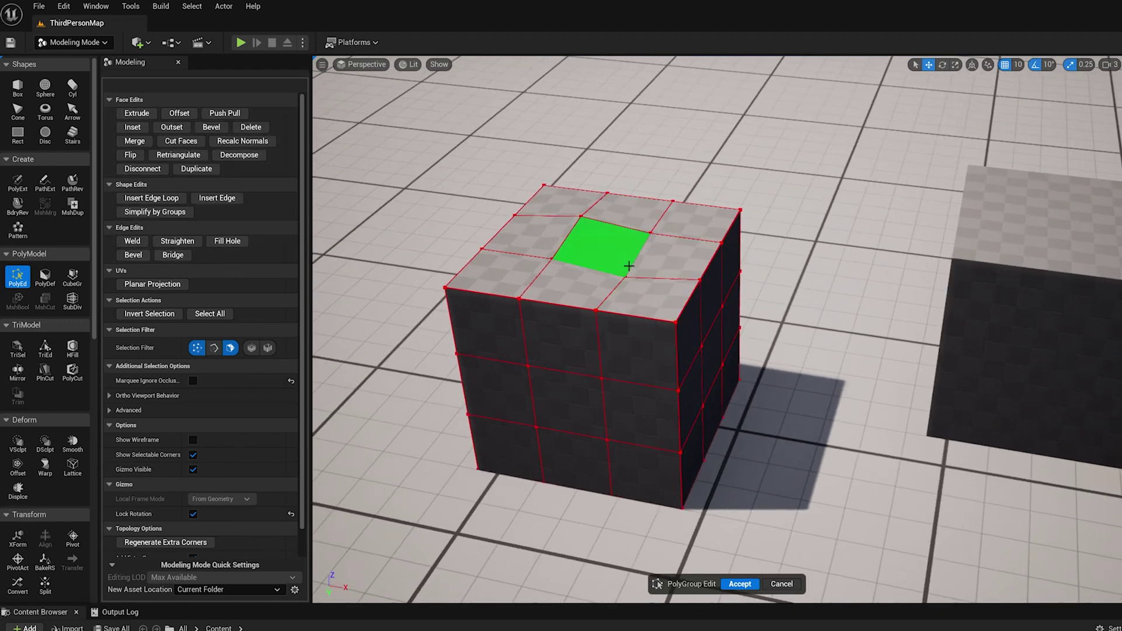
right_click_drag(693, 309, 690, 310)
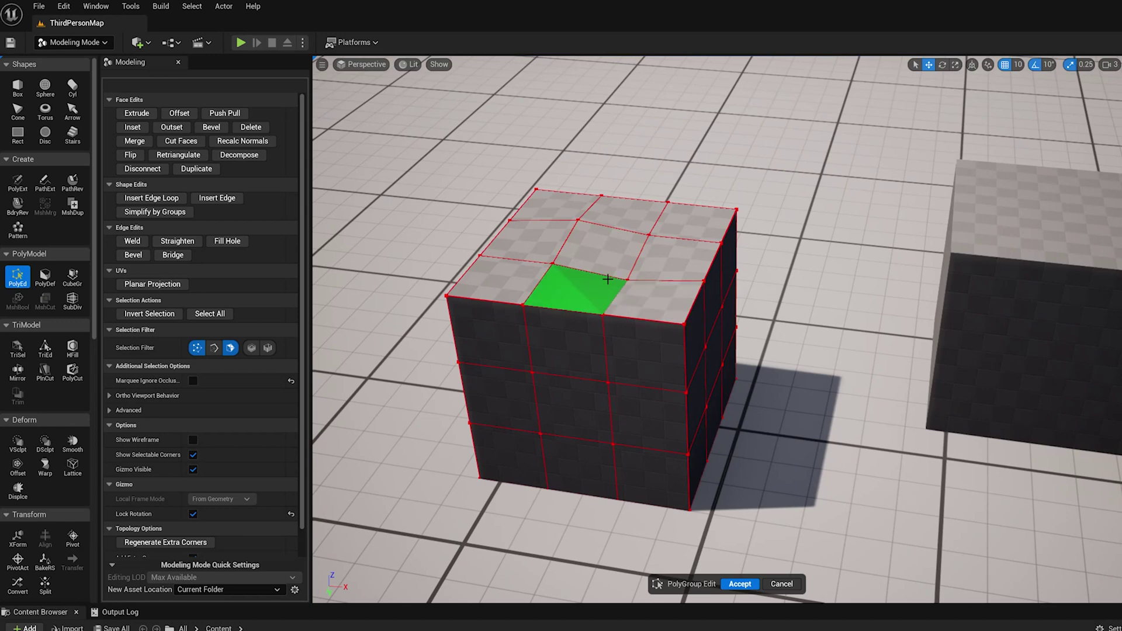